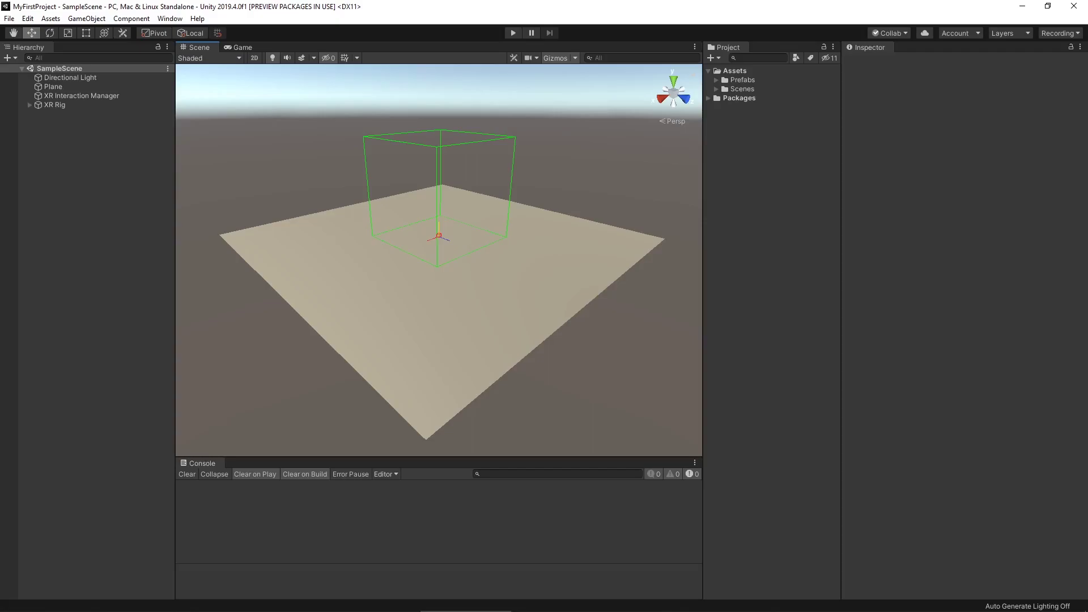
# - Expand the XR Rig down to its controllers and examine the LeftHand Controller's XR Controller component
pyautogui.click(29, 106)
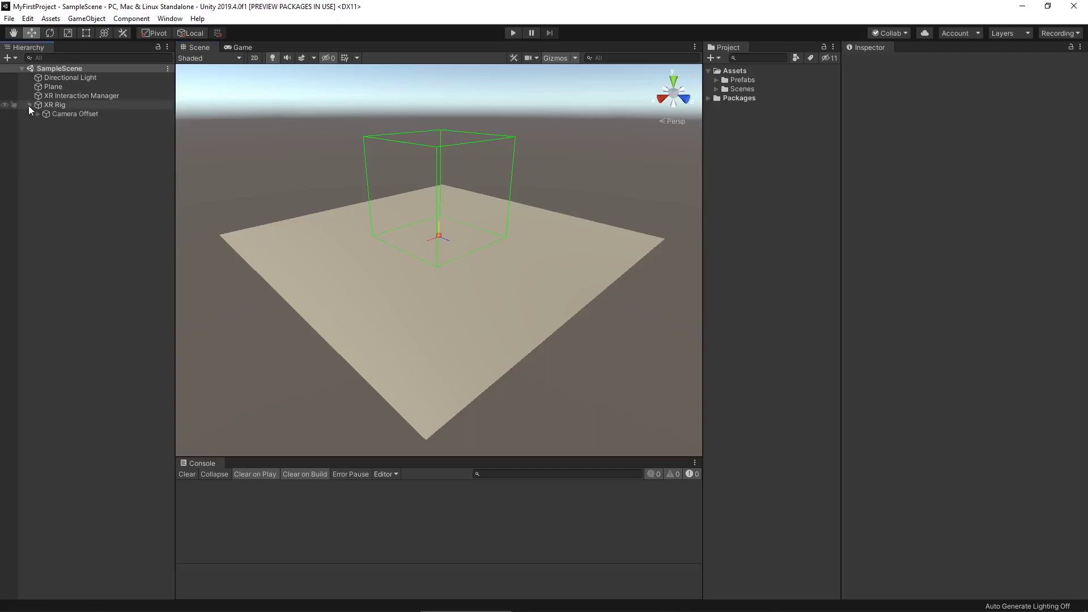
pyautogui.click(38, 115)
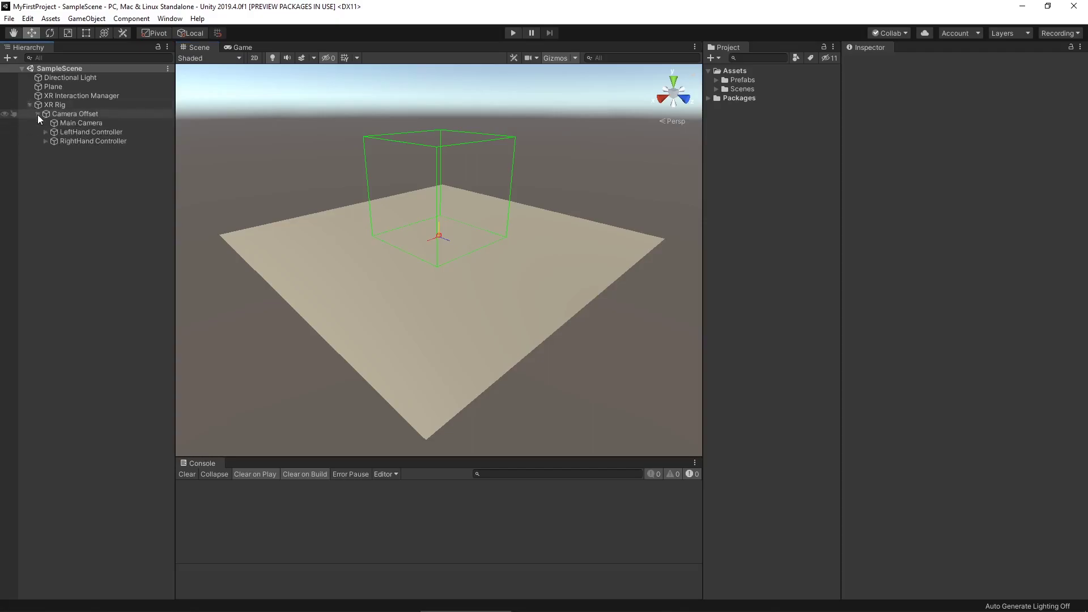
pyautogui.click(94, 133)
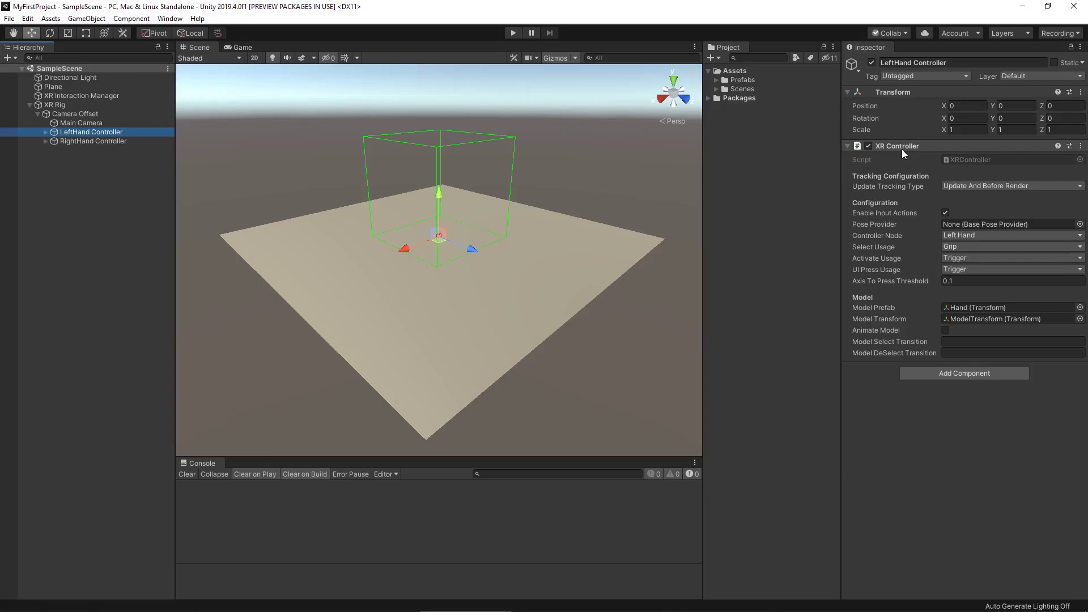
# - Create an XR Ray Interactor object at the scene's root level and inspect its components
pyautogui.click(71, 219)
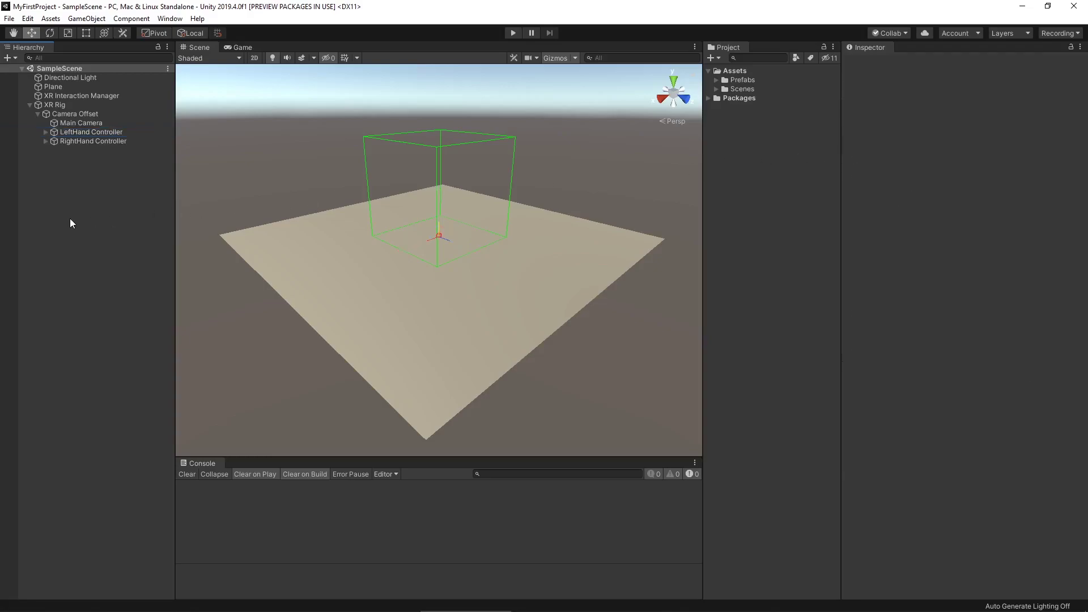
pyautogui.rightClick(69, 218)
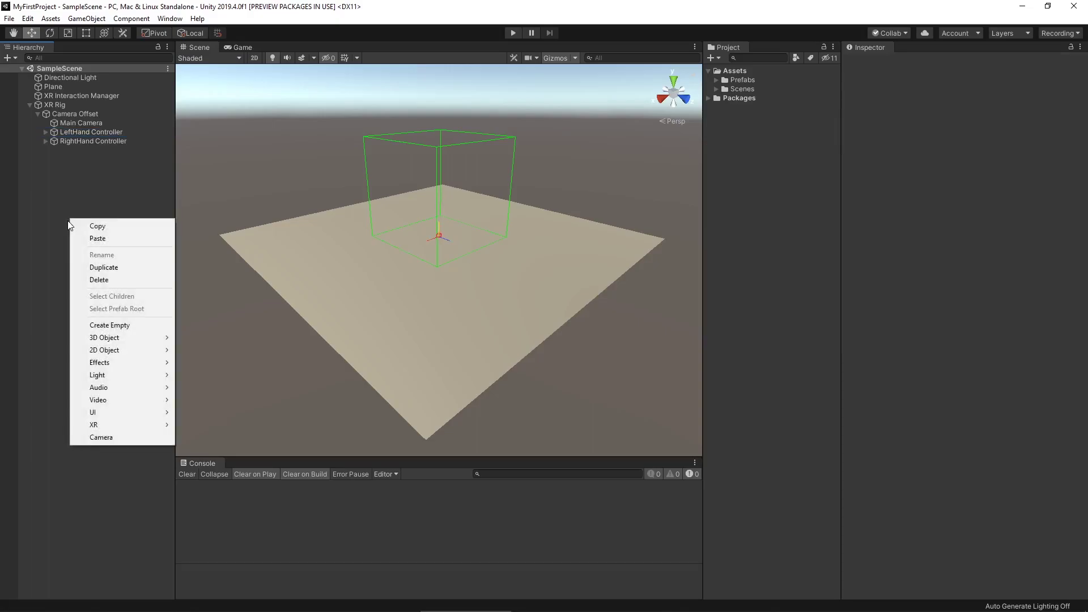
pyautogui.moveTo(120, 424)
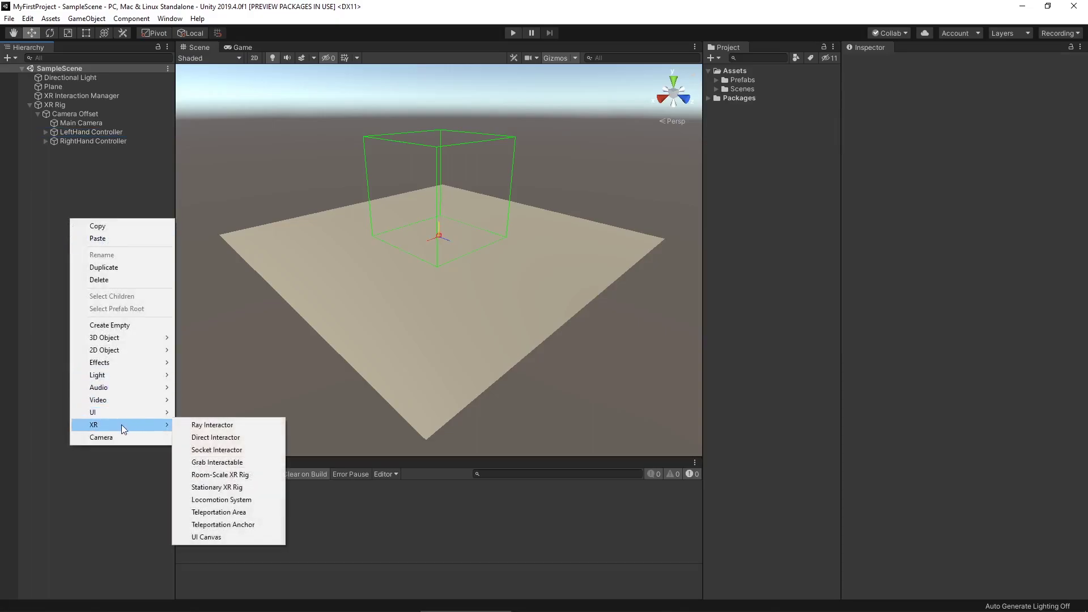
pyautogui.click(252, 424)
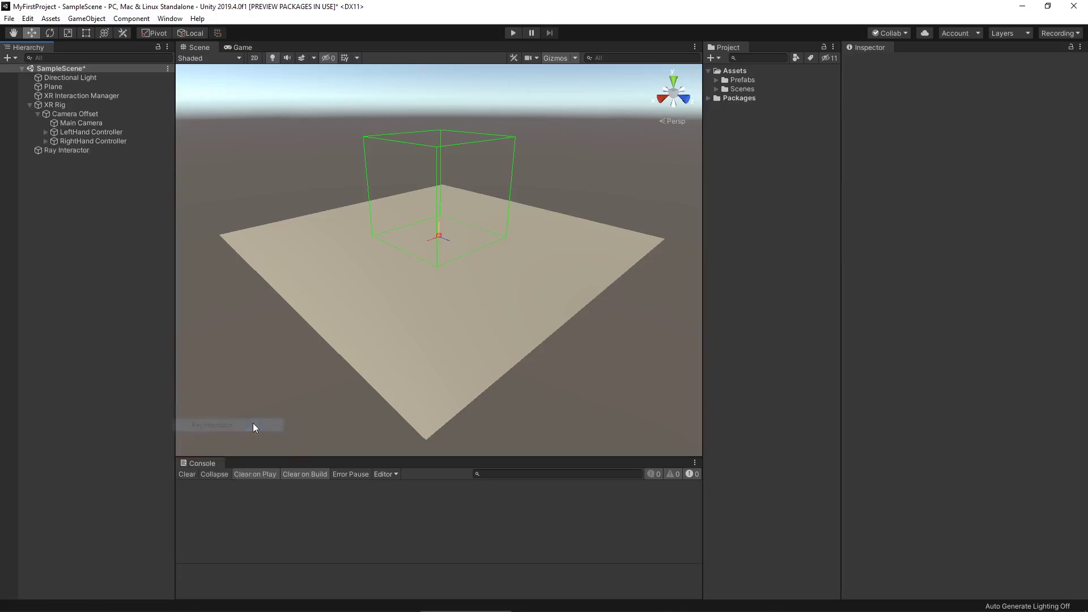
pyautogui.click(104, 154)
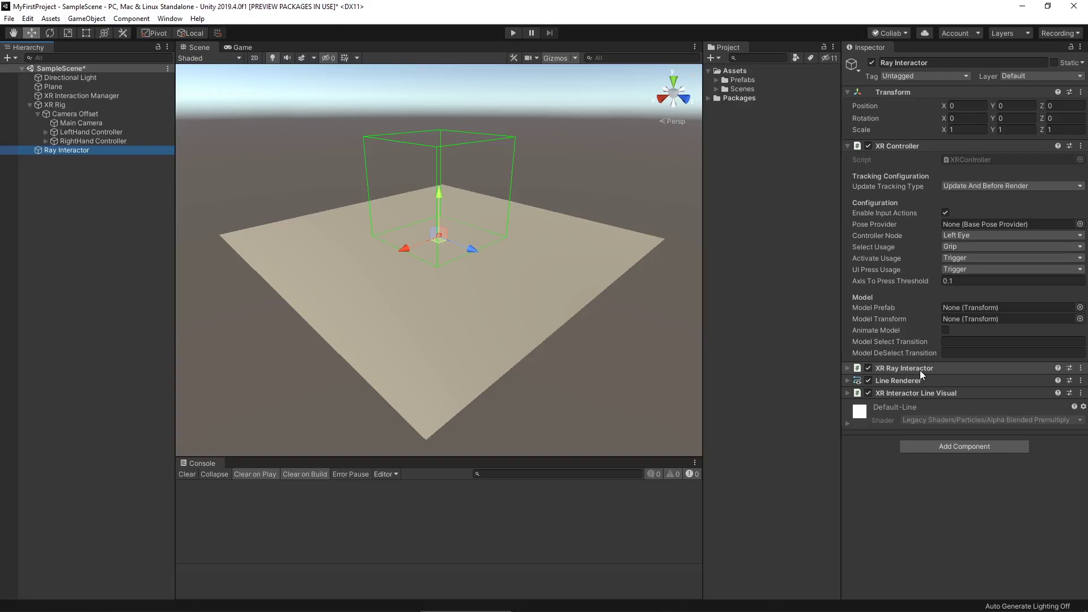
# - Replace the Ray Interactor object with an XR Direct Interactor object and inspect its components
pyautogui.press('Delete')
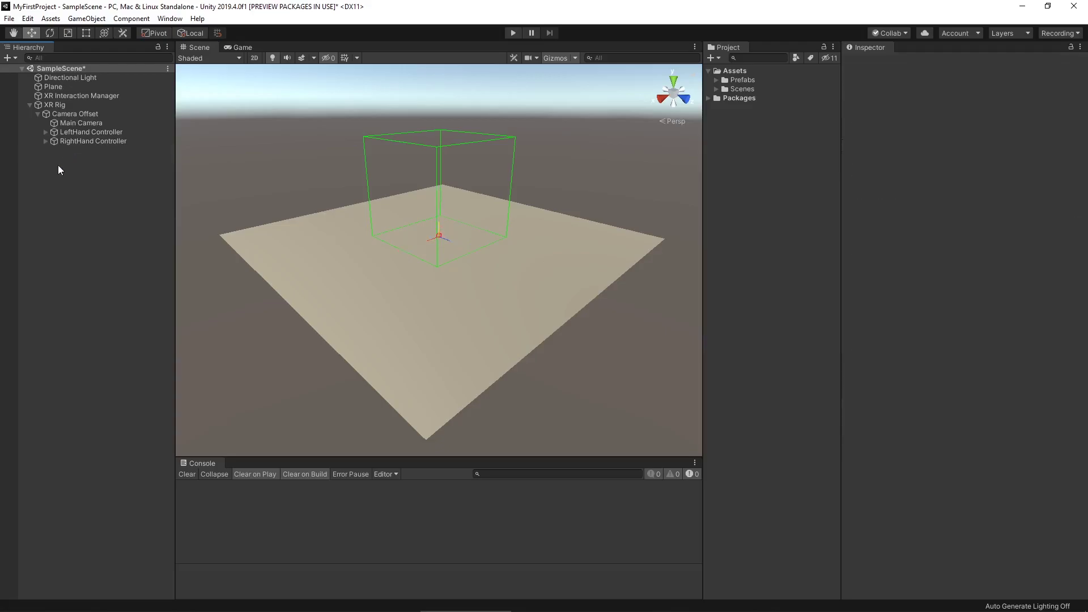
pyautogui.rightClick(57, 168)
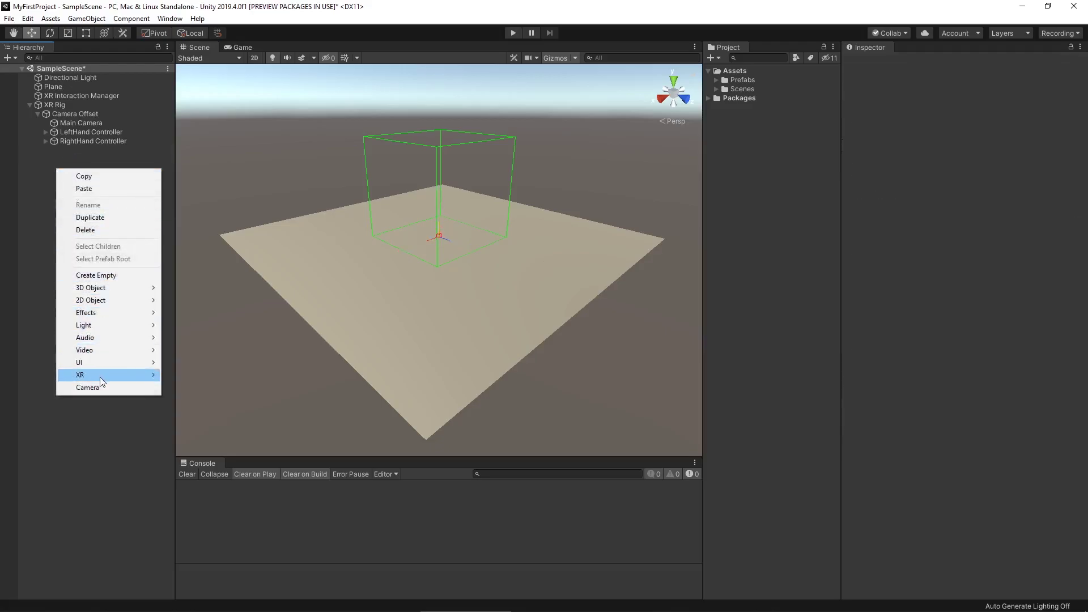
pyautogui.moveTo(144, 375)
pyautogui.click(215, 390)
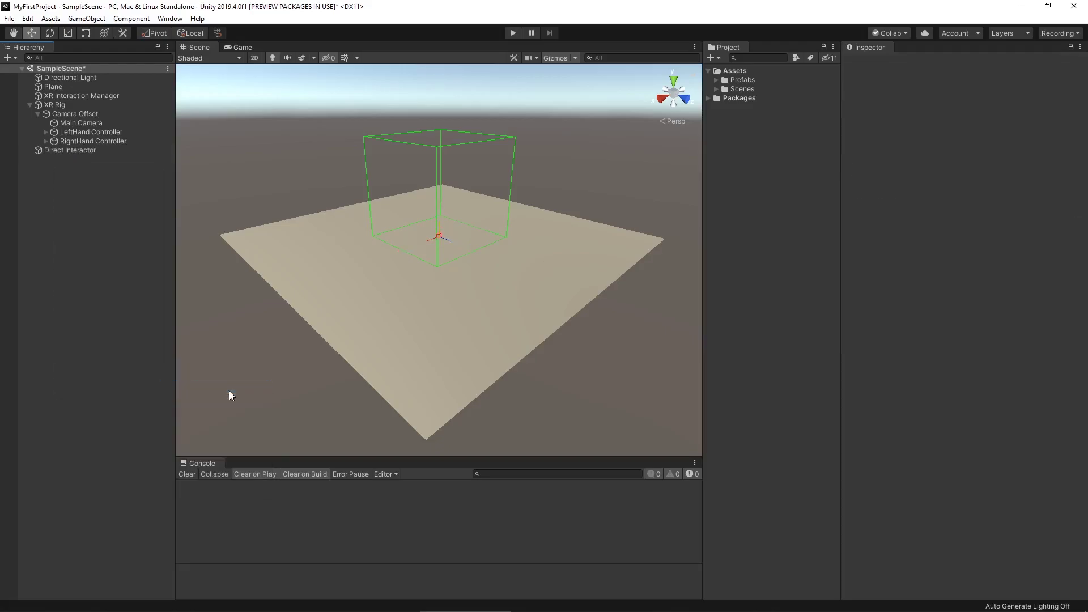
pyautogui.click(110, 154)
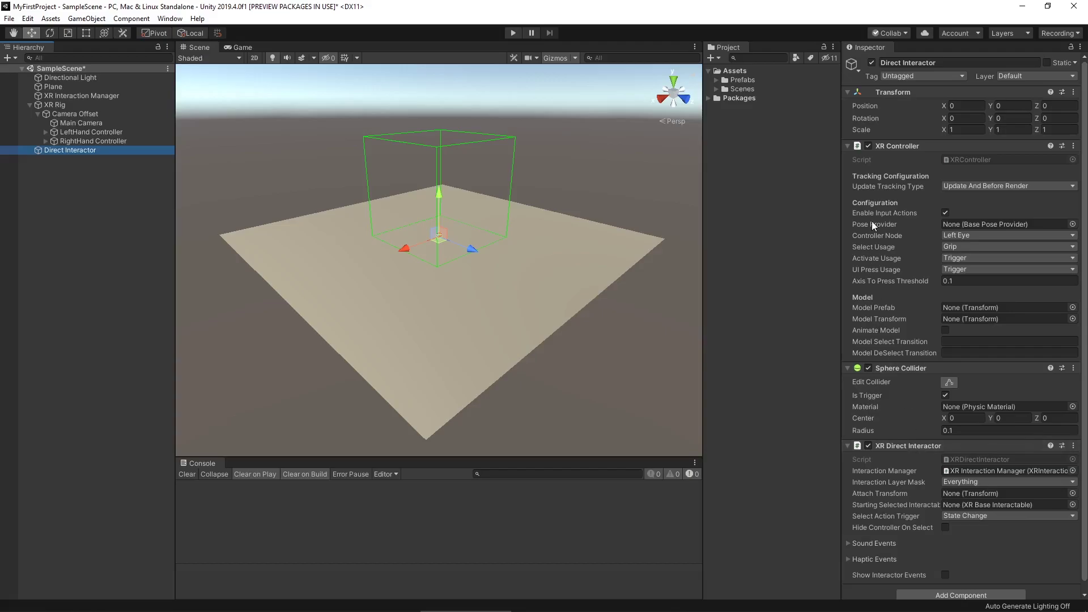
# - Try to add an XR Ray Interactor component to the Direct Interactor object
pyautogui.click(848, 368)
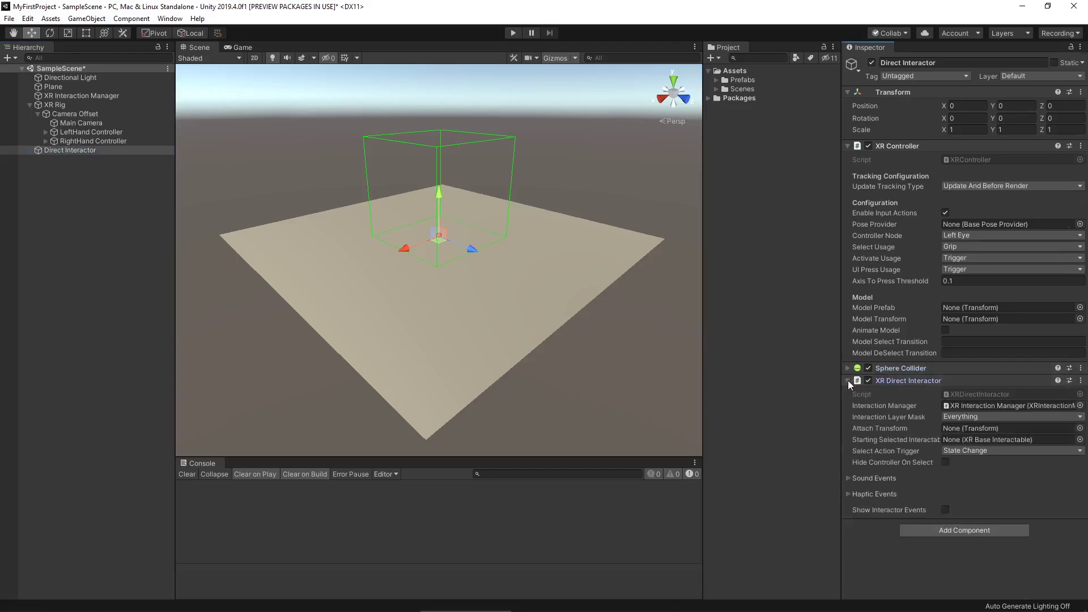
pyautogui.click(848, 380)
pyautogui.click(935, 399)
pyautogui.write('ray')
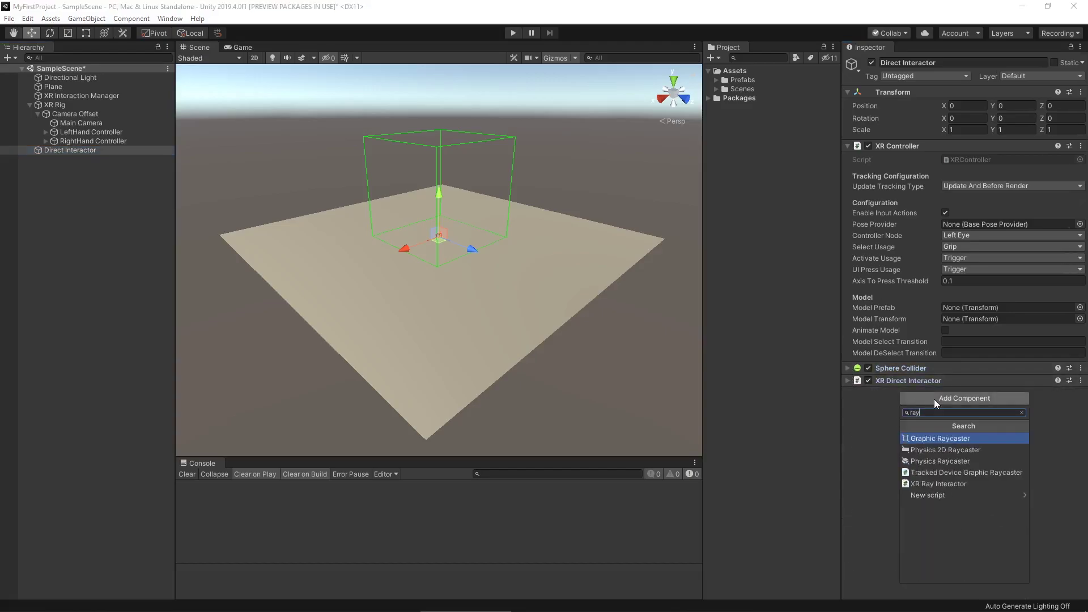
pyautogui.press('Down')
pyautogui.press('Down')
pyautogui.press('Down')
pyautogui.press('Down')
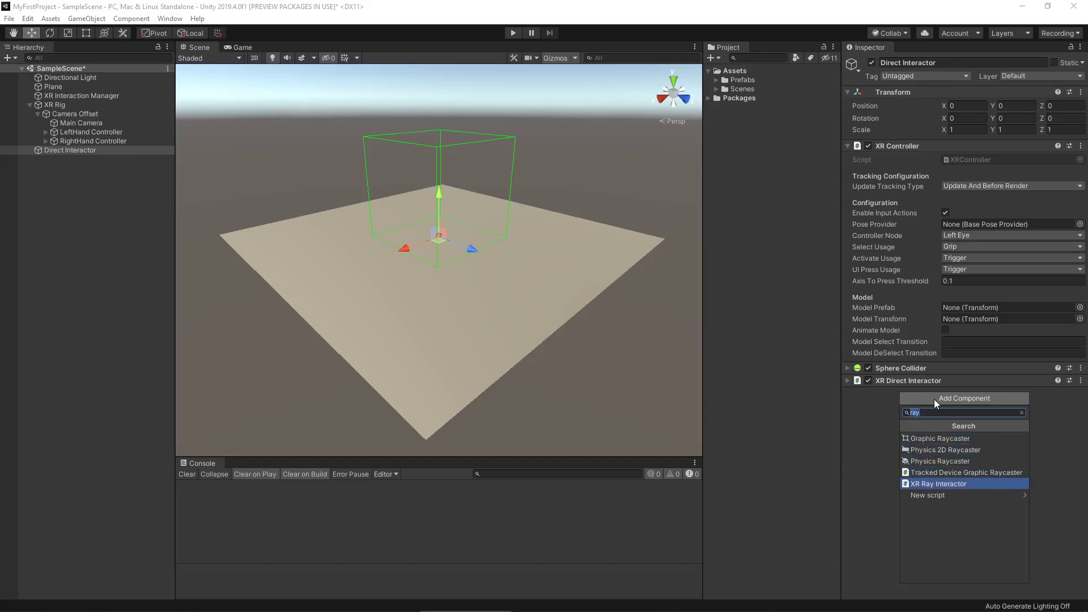
pyautogui.press('Return')
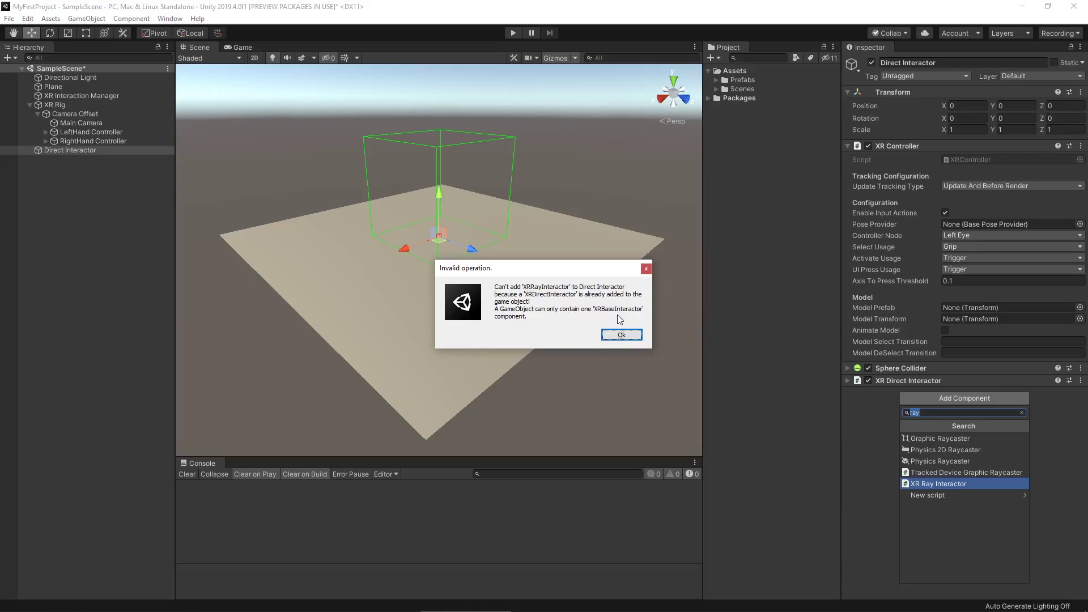
pyautogui.click(622, 335)
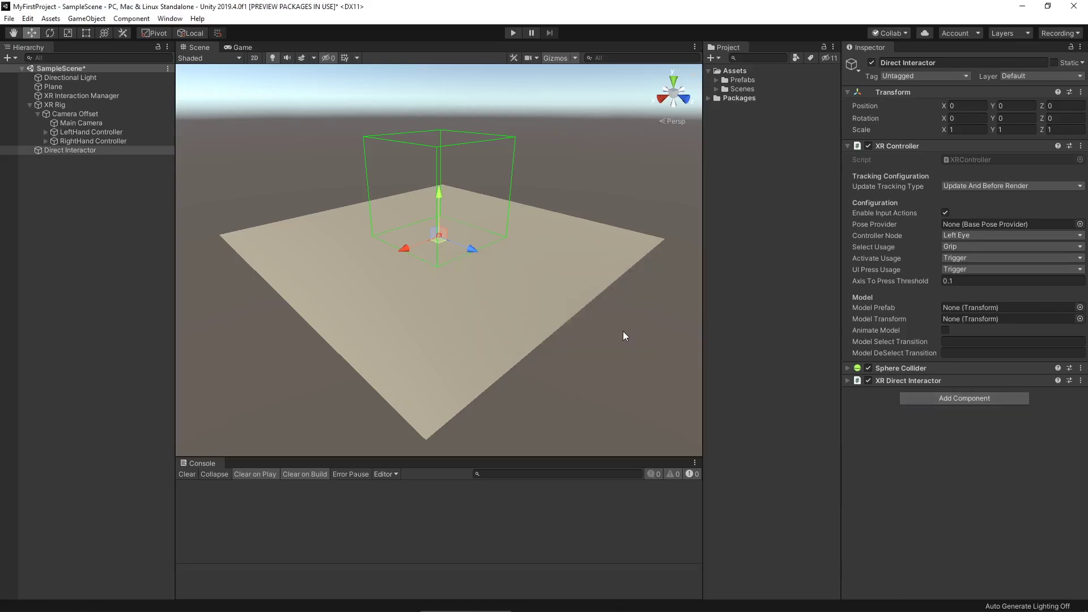
# - Compare the Direct Interactor's Controller Node setting with the LeftHand Controller's, and delete the Direct Interactor object
pyautogui.click(87, 150)
pyautogui.click(954, 236)
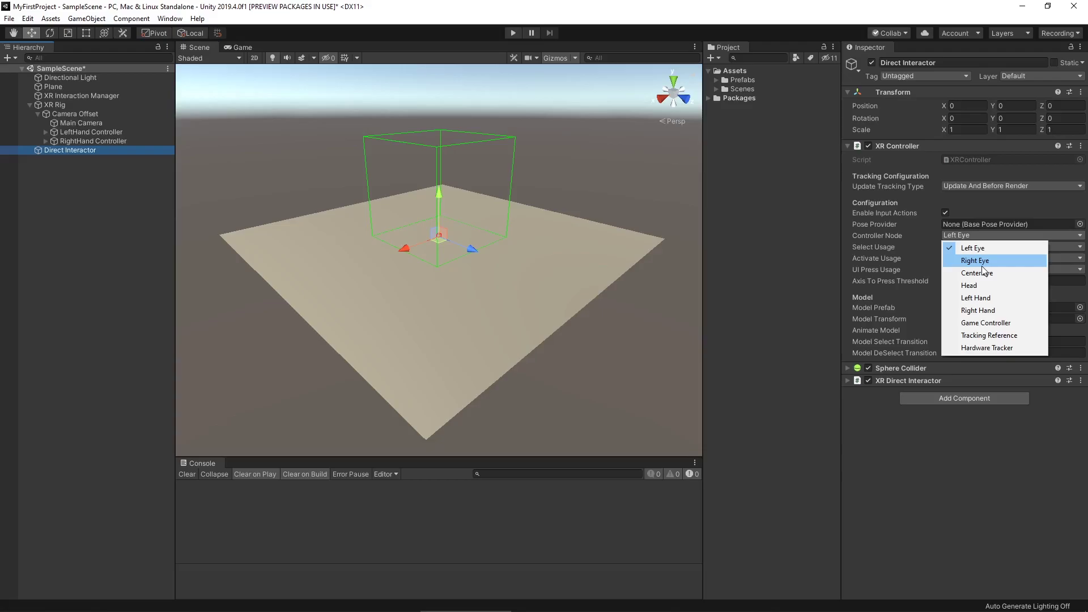
pyautogui.click(112, 149)
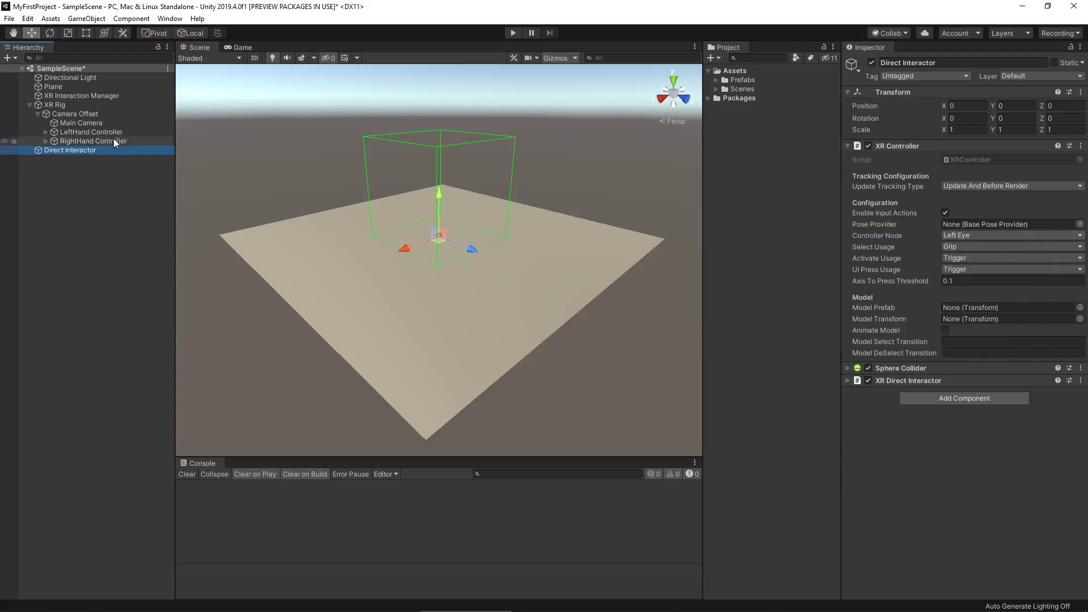
pyautogui.click(113, 133)
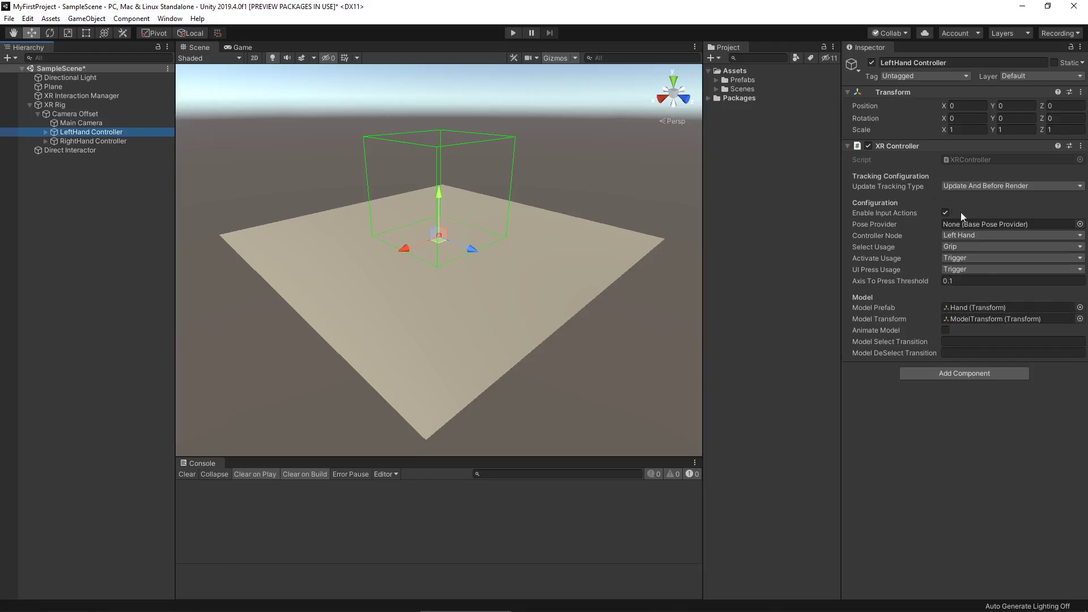
pyautogui.click(59, 151)
pyautogui.press('Delete')
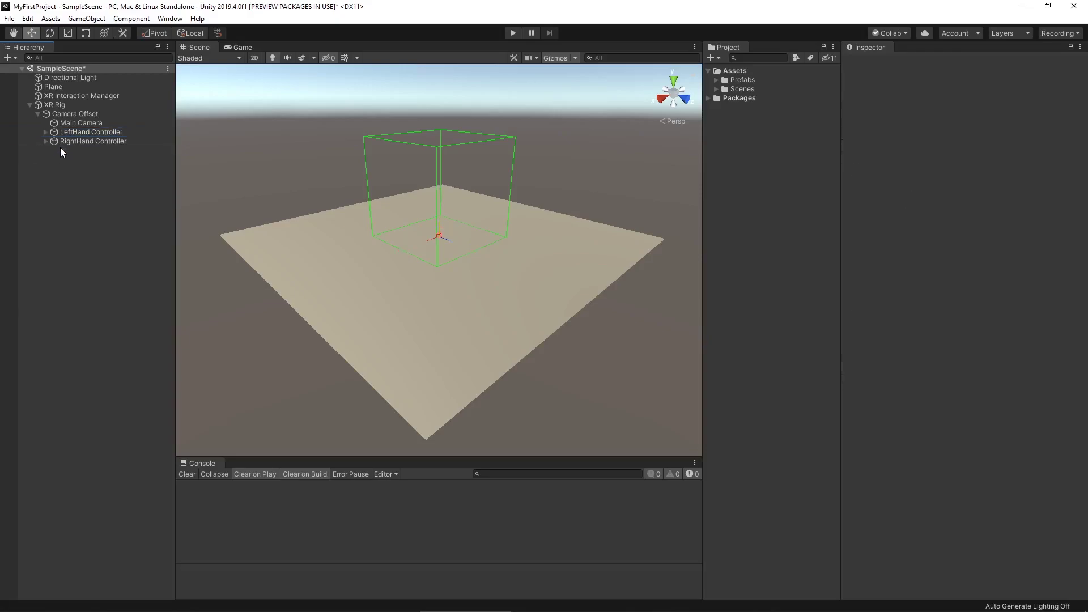
# - Add an XR Direct Interactor component to both the LeftHand Controller and the RightHand Controller
pyautogui.click(74, 135)
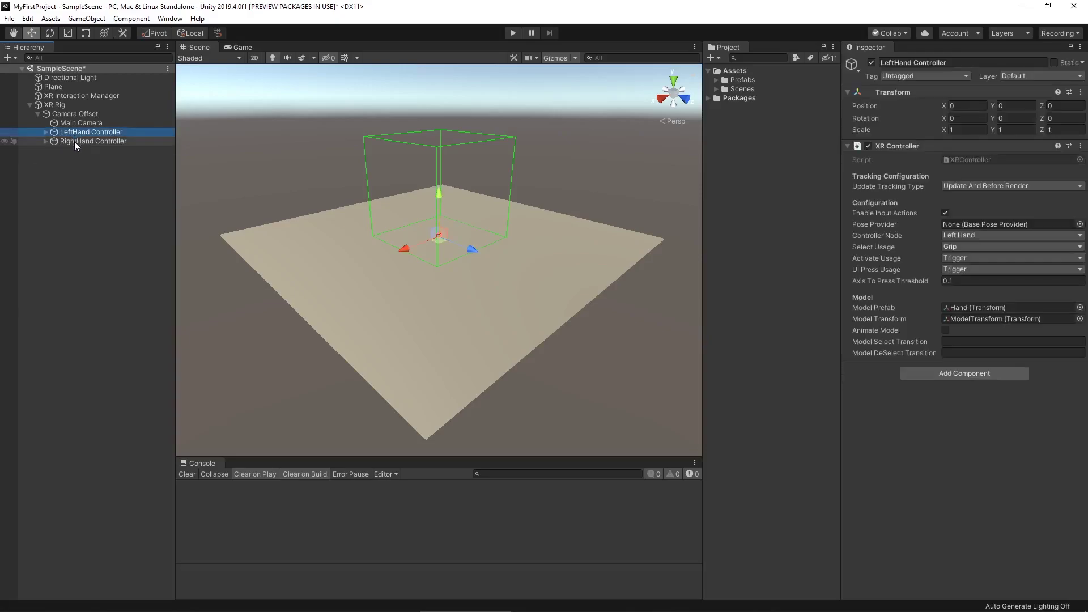
pyautogui.keyDown('shift'); pyautogui.click(74, 141); pyautogui.keyUp('shift')
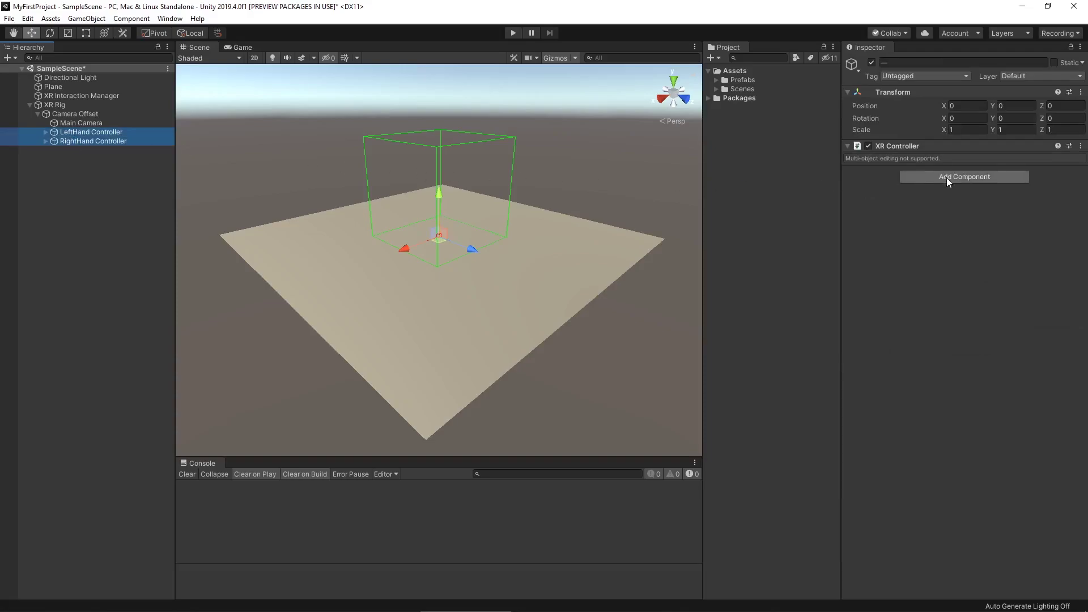
pyautogui.click(946, 177)
pyautogui.write('dir')
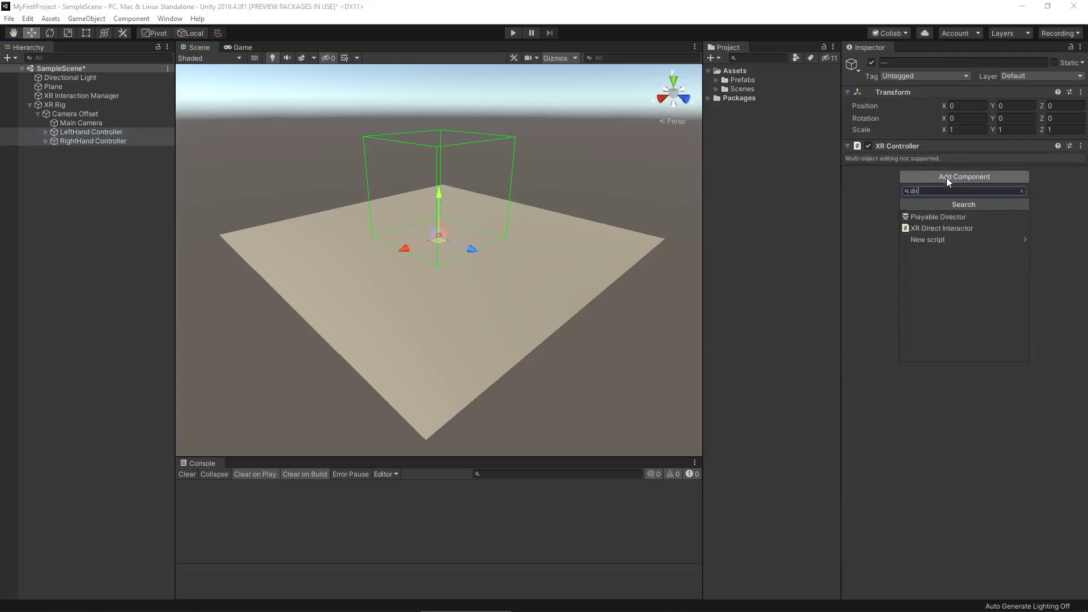
pyautogui.press('Down')
pyautogui.press('Down')
pyautogui.press('Return')
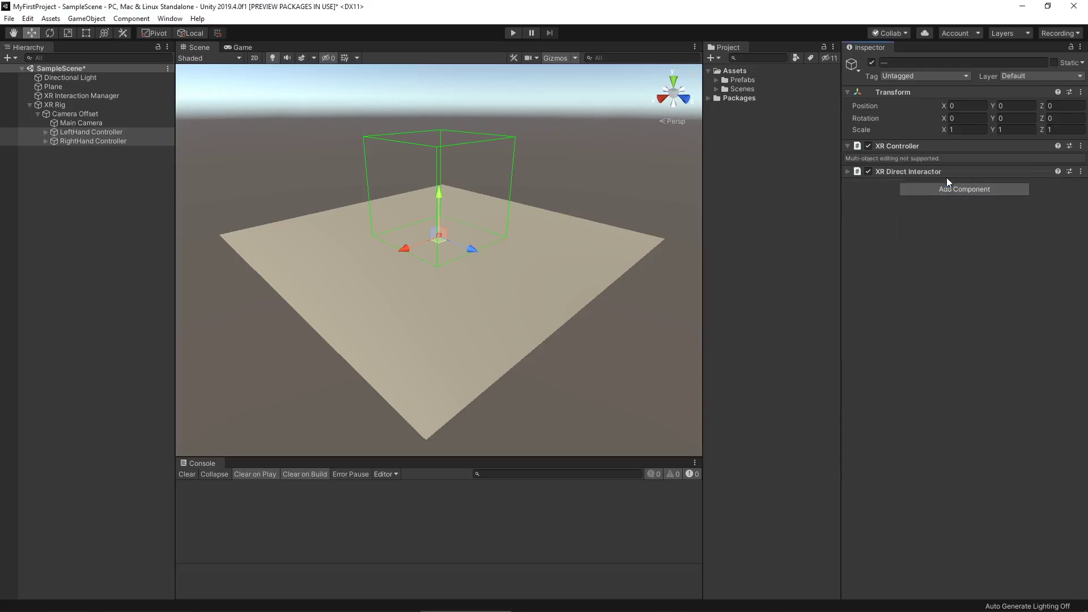
# - Add a Sphere Collider component to both hand controllers and expand its settings
pyautogui.click(848, 172)
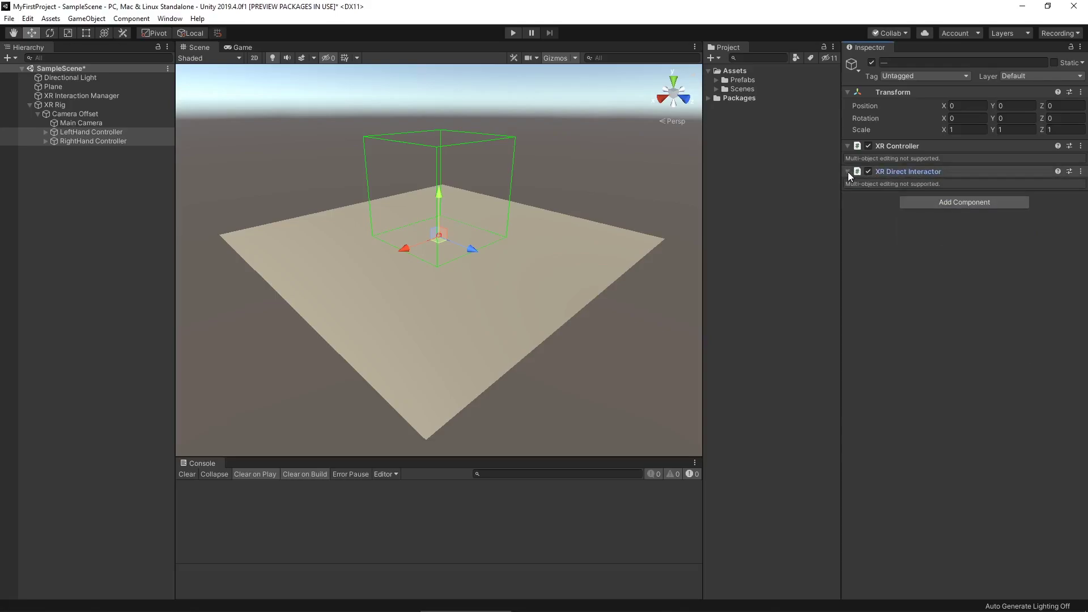
pyautogui.click(940, 199)
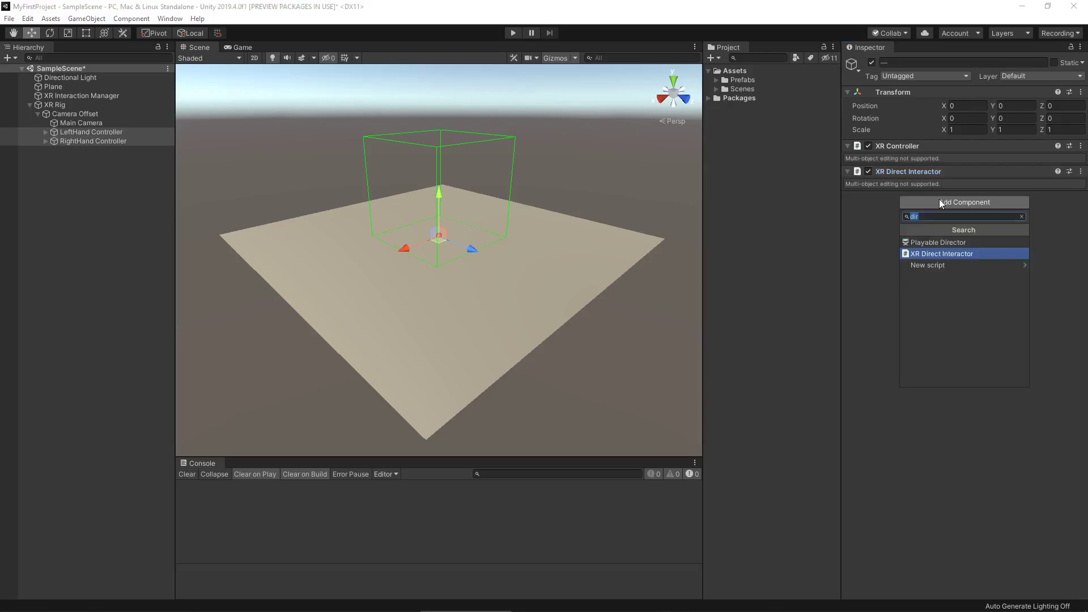
pyautogui.write('sph')
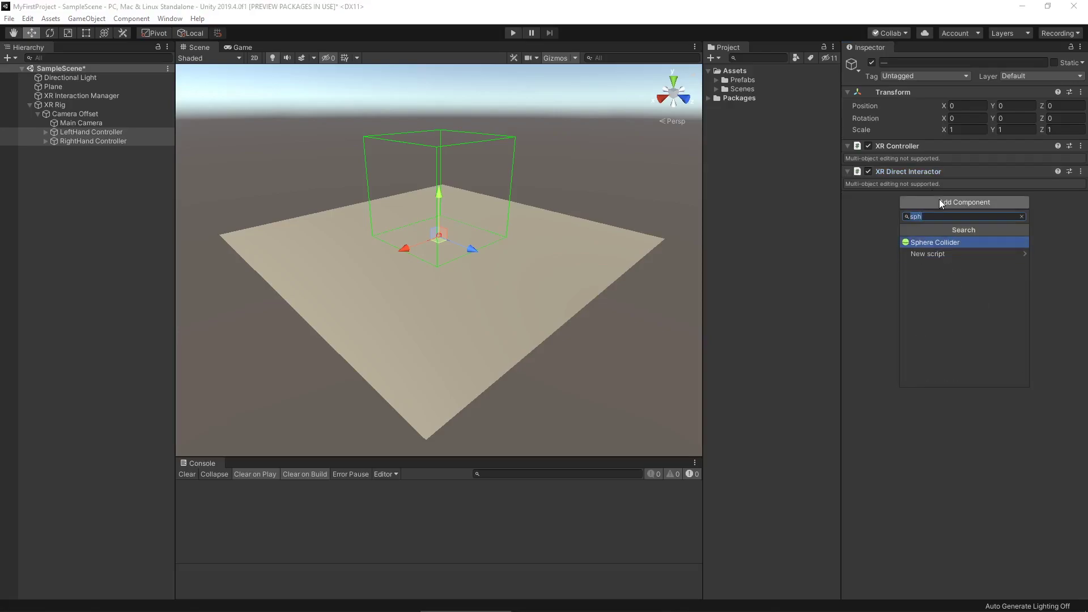
pyautogui.press('Return')
pyautogui.click(849, 197)
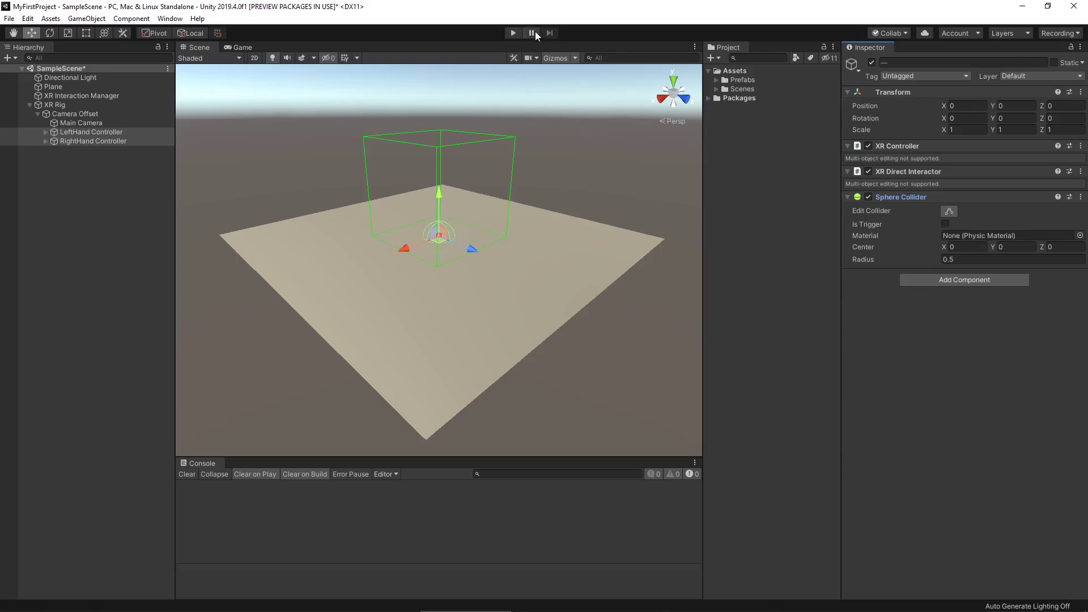
# - Test-run the scene briefly and enable Is Trigger on both controllers' Sphere Colliders
pyautogui.click(513, 32)
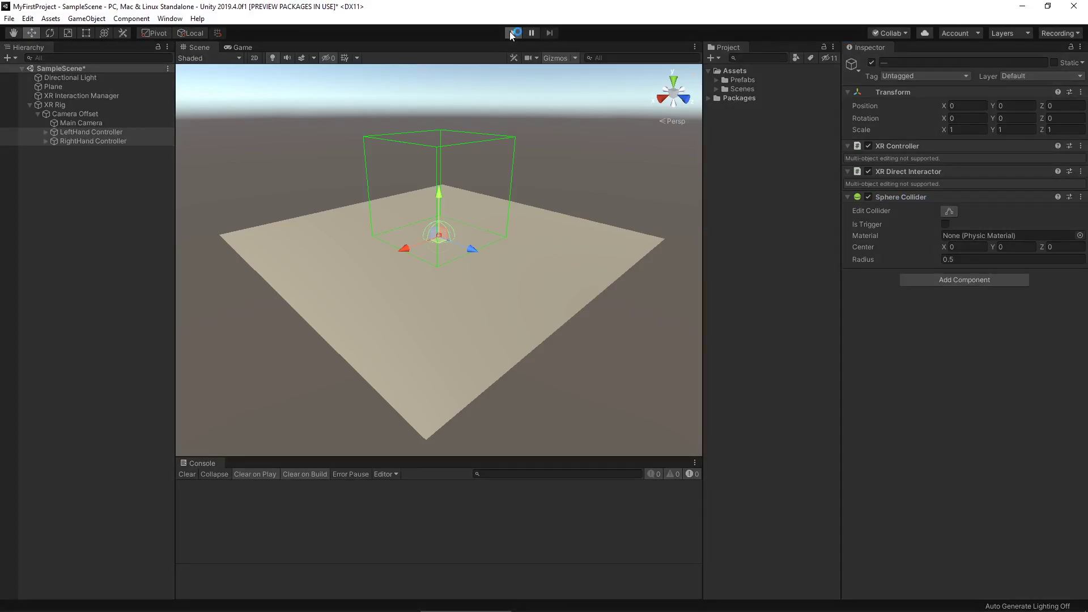
pyautogui.click(513, 33)
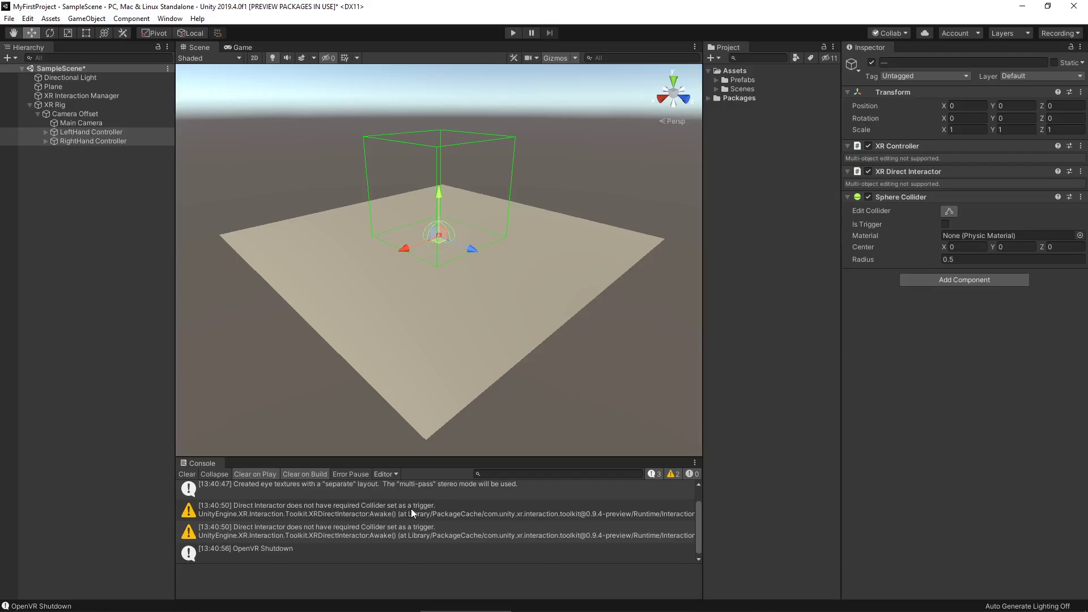
pyautogui.click(946, 224)
# - Examine the LeftHand Controller's XR Direct Interactor settings, including the Interaction Layer Mask and Select Action Trigger options
pyautogui.click(118, 132)
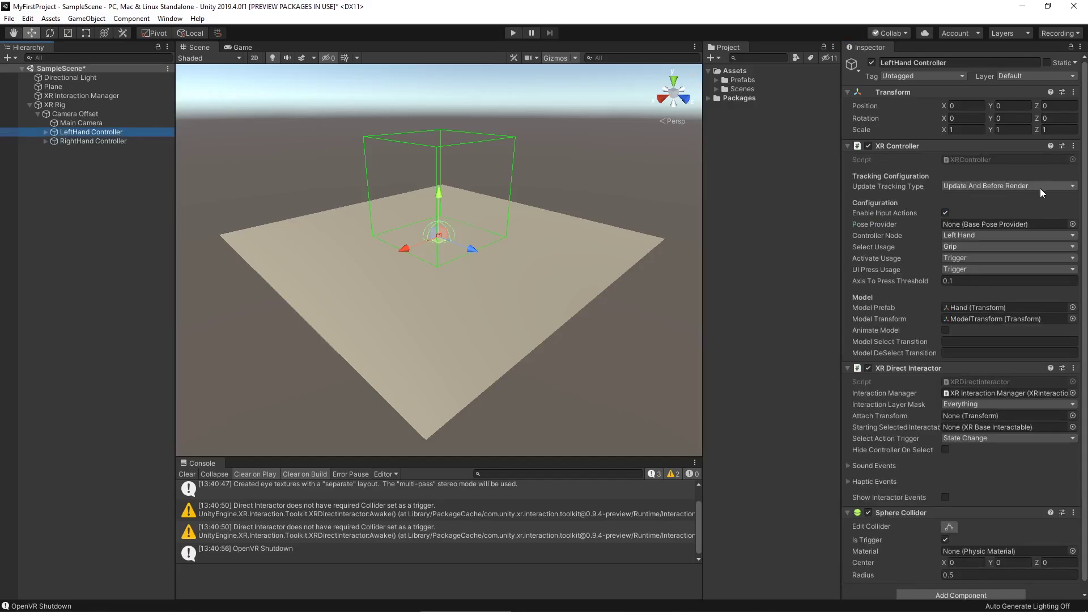
pyautogui.moveTo(1086, 183); pyautogui.dragTo(1086, 193)
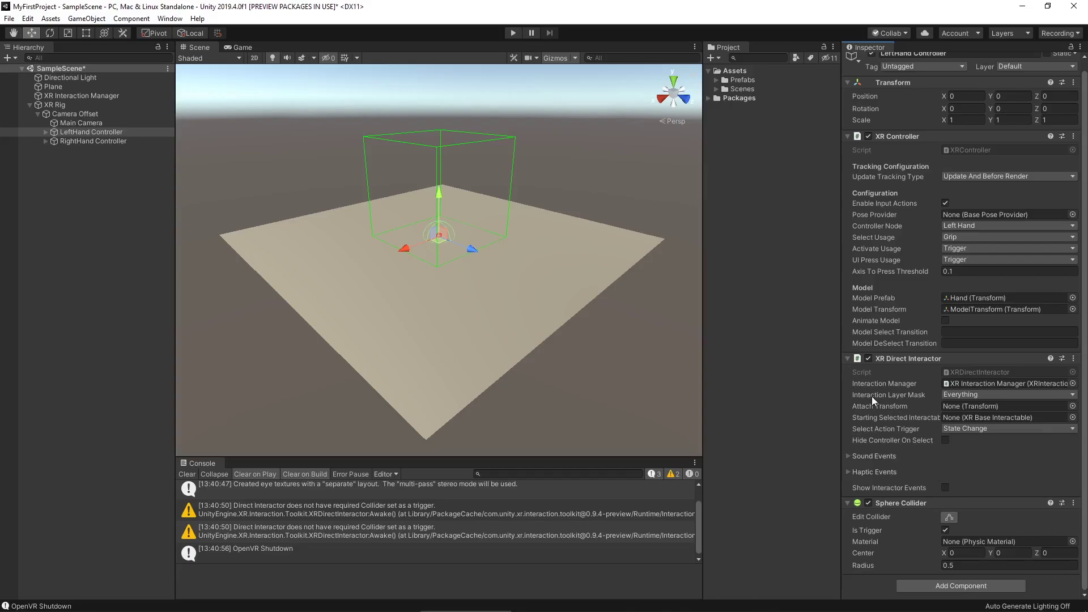
pyautogui.moveTo(880, 395)
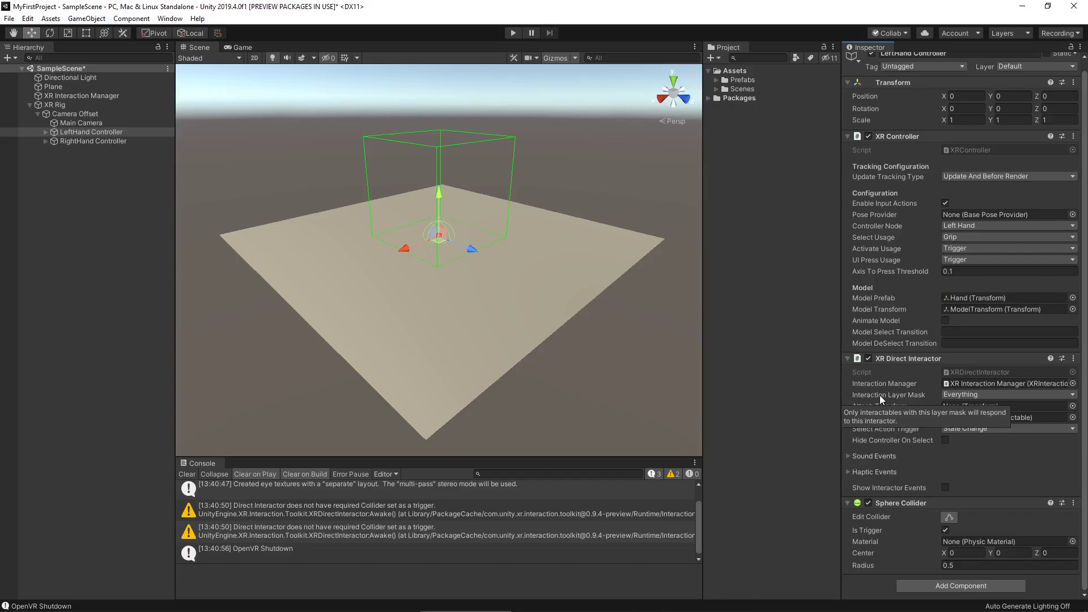
pyautogui.click(959, 396)
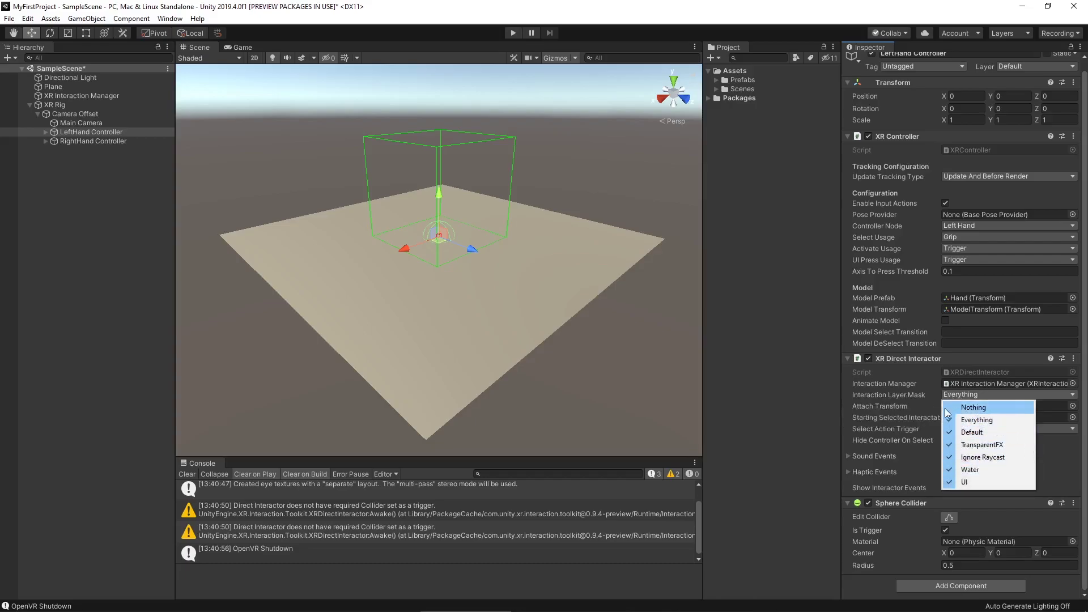
pyautogui.click(885, 396)
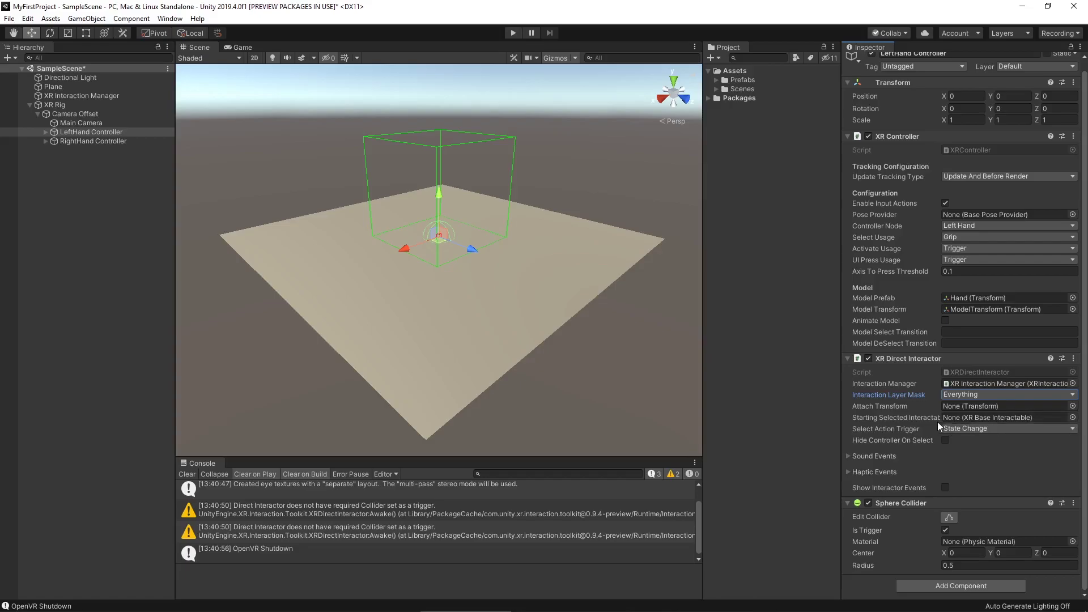
pyautogui.moveTo(888, 432)
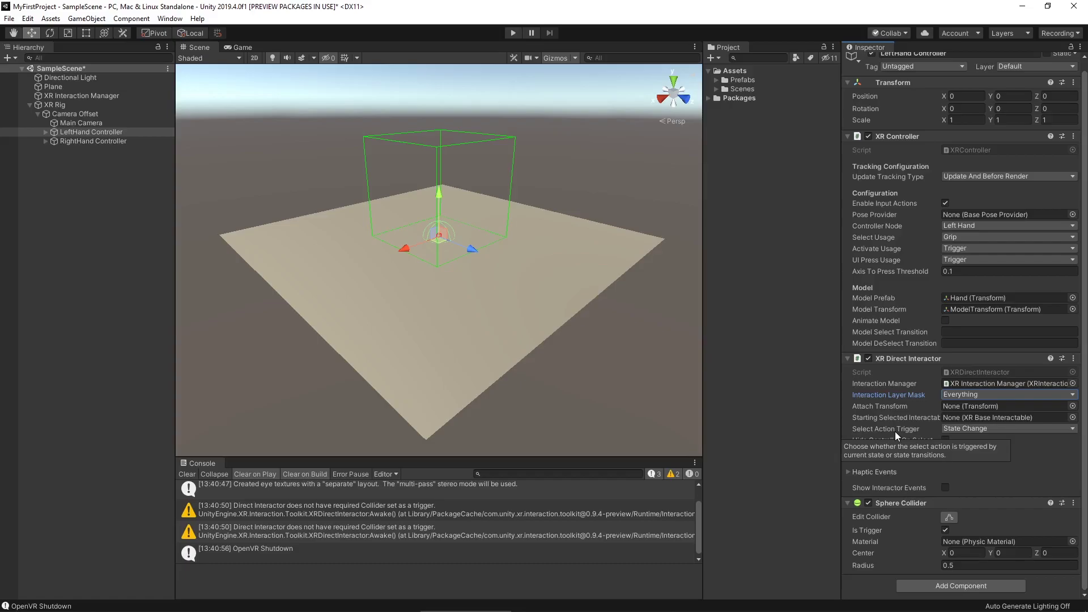
pyautogui.click(1013, 429)
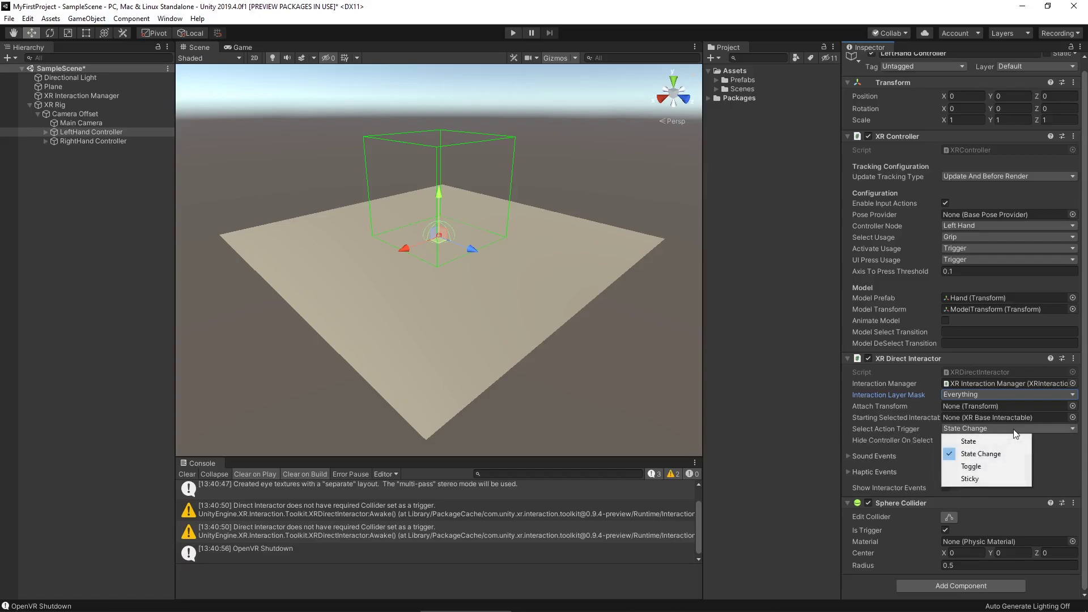
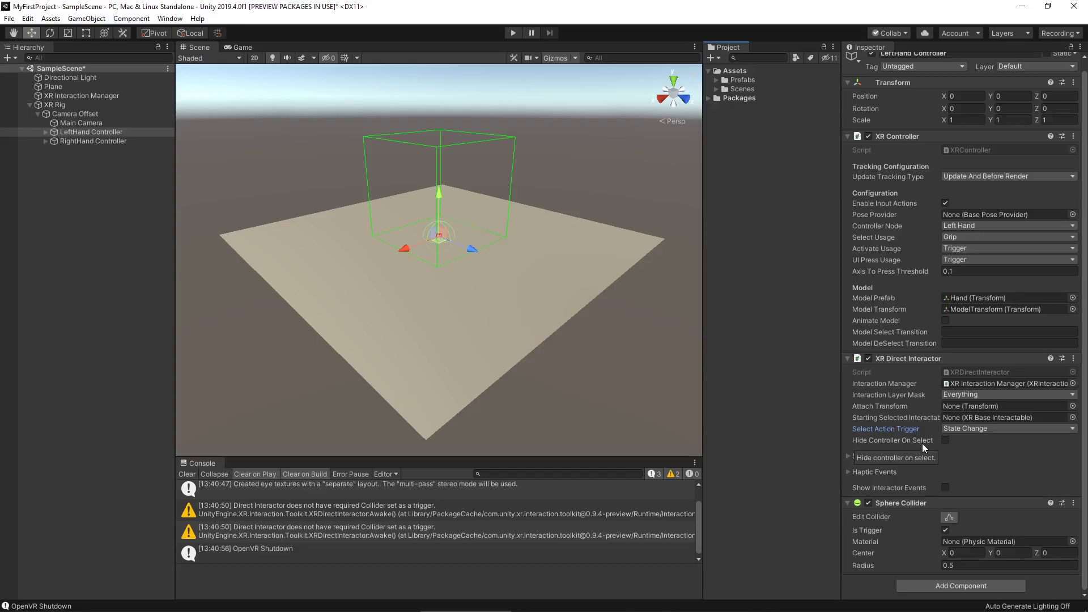
# - Enable Hide Controller On Select in the XR Direct Interactor of both the LeftHand Controller and the RightHand Controller
pyautogui.click(47, 131)
pyautogui.click(46, 132)
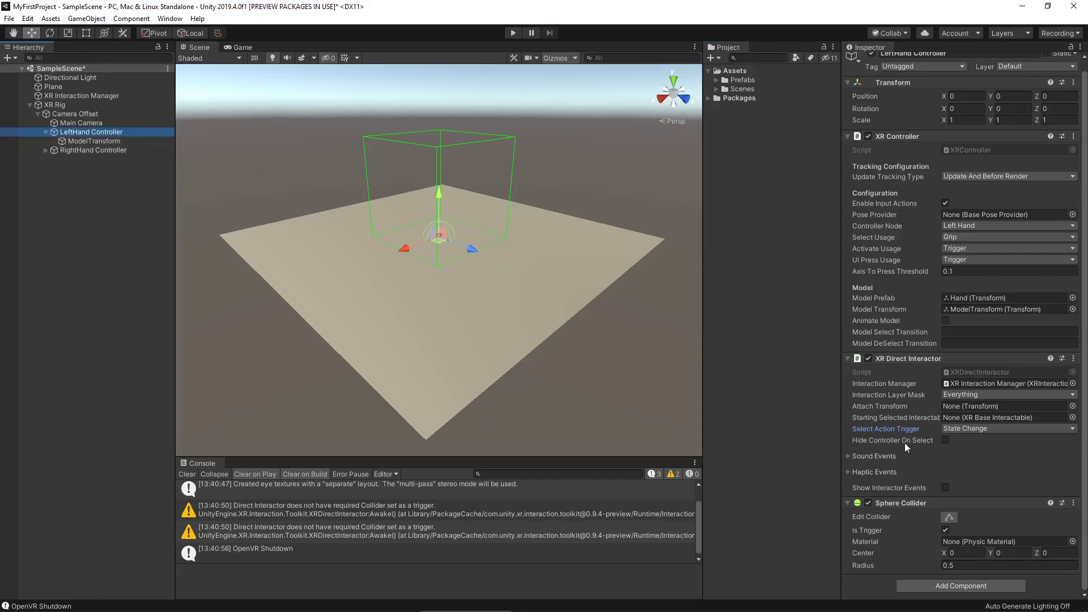
pyautogui.click(945, 440)
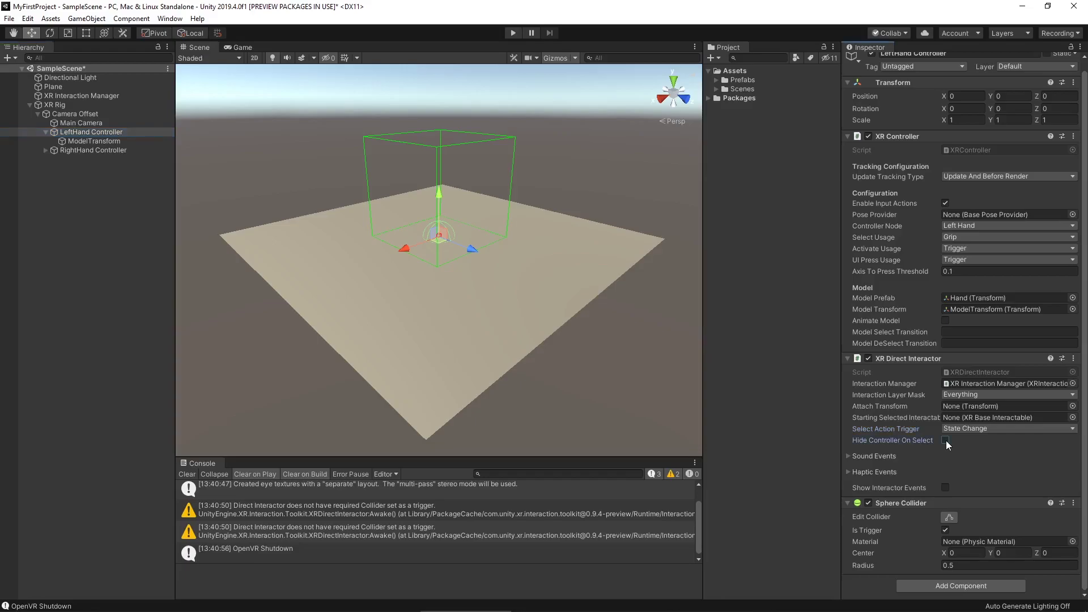
pyautogui.click(83, 151)
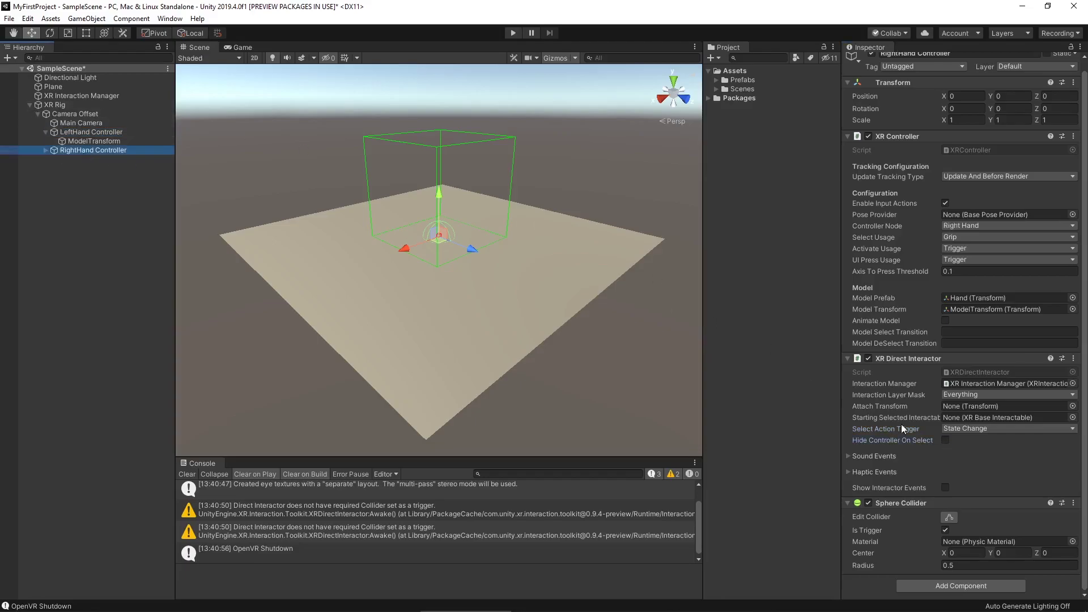
pyautogui.click(945, 441)
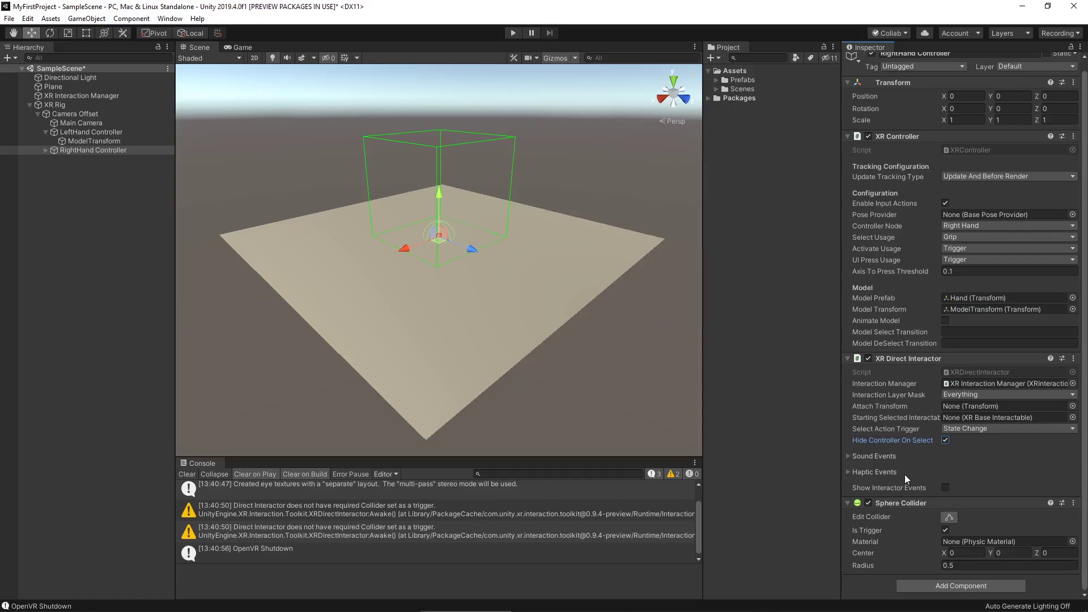
# - Show the RightHand Controller's interactor events and examine the hover and select event lists
pyautogui.click(945, 489)
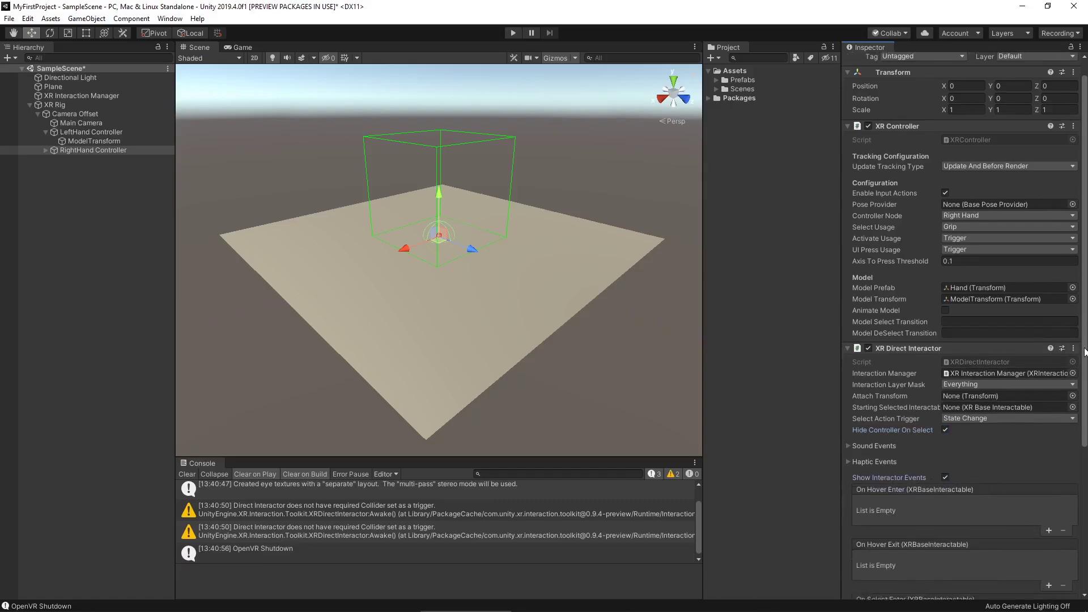
pyautogui.scroll(-5, 1084, 341)
pyautogui.scroll(-2, 966, 326)
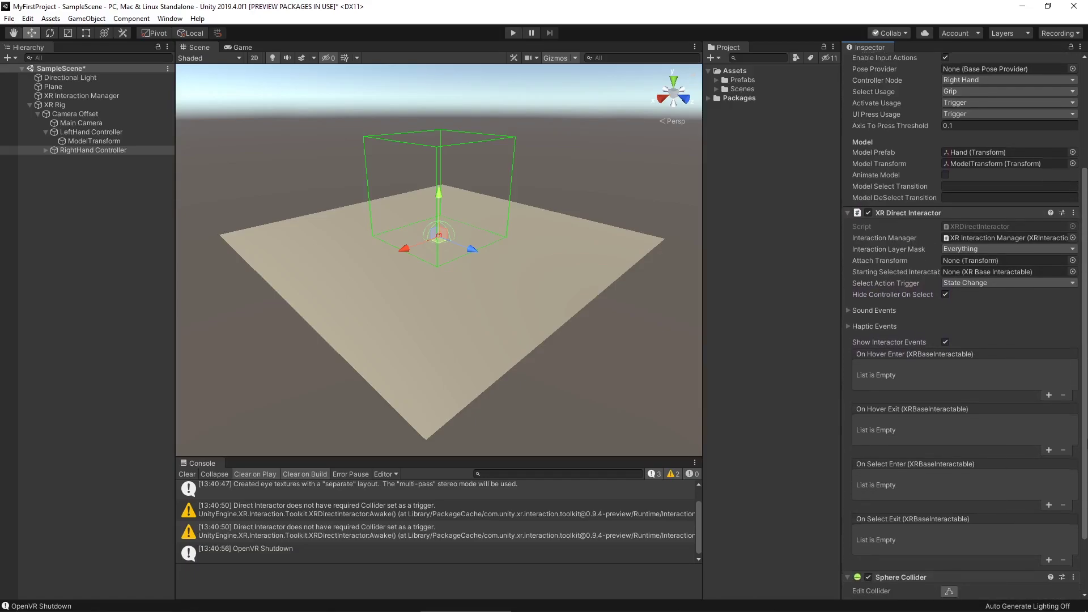
pyautogui.scroll(-1, 964, 329)
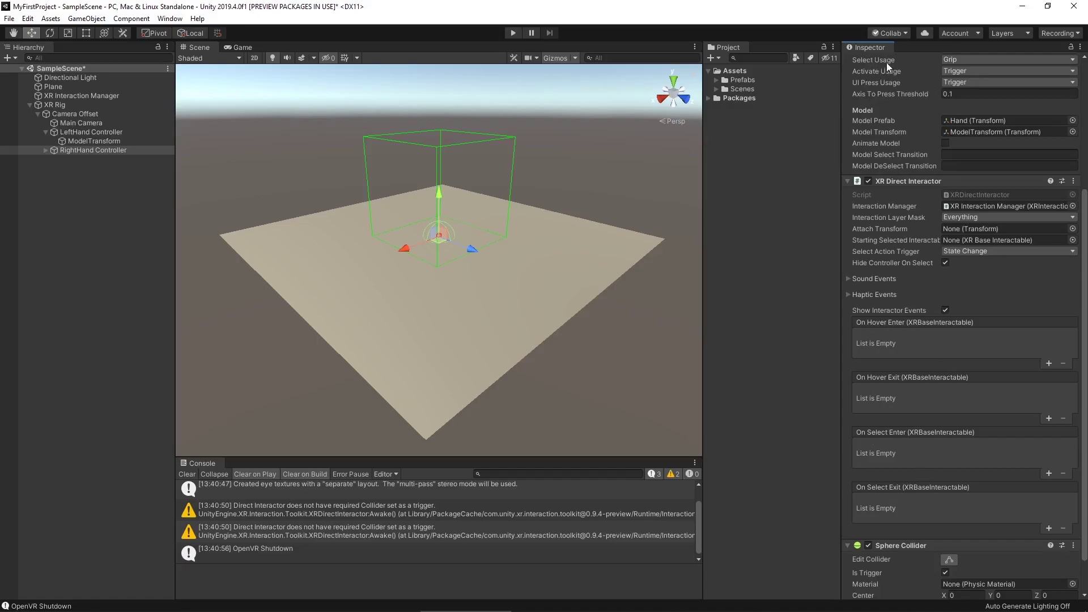
pyautogui.moveTo(878, 63)
# - Examine the Haptic Events options by briefly enabling Play Haptics On Select Enter, and hide the interactor events again
pyautogui.click(848, 294)
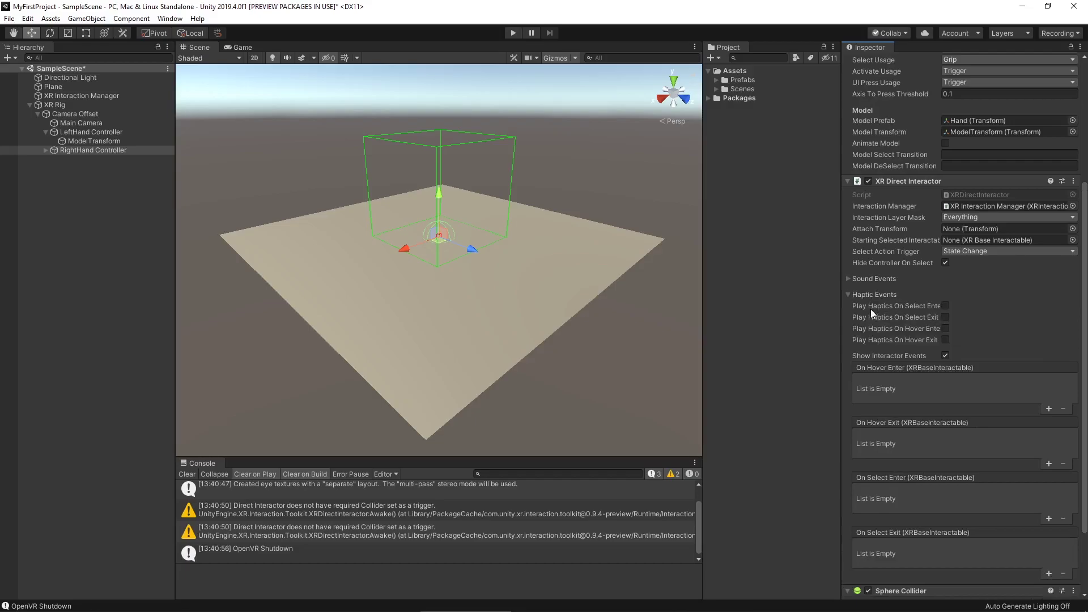
pyautogui.click(945, 306)
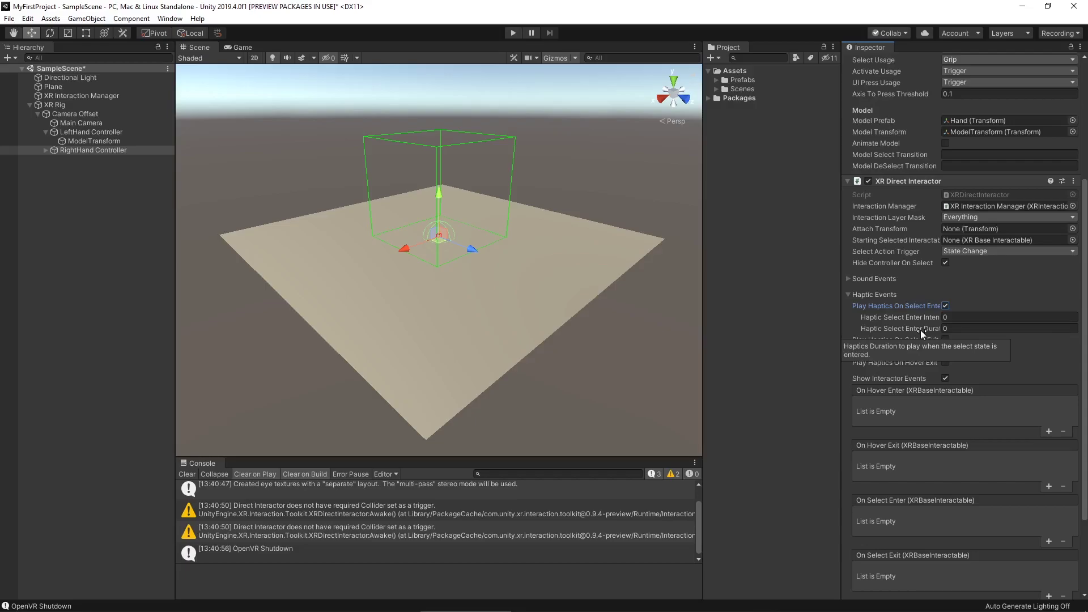
pyautogui.click(945, 305)
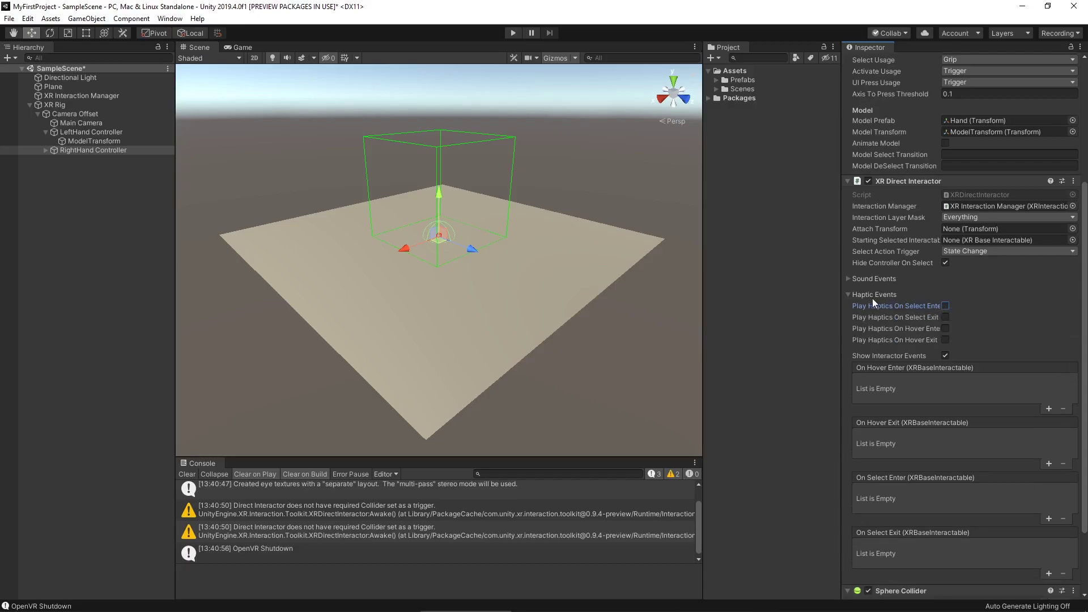
pyautogui.click(850, 296)
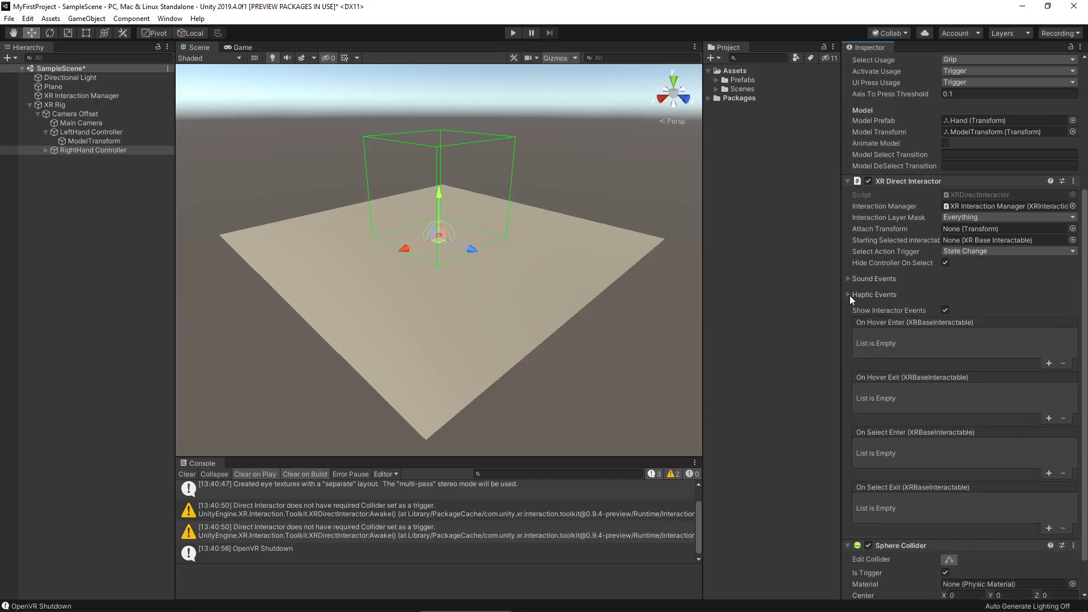
pyautogui.click(945, 310)
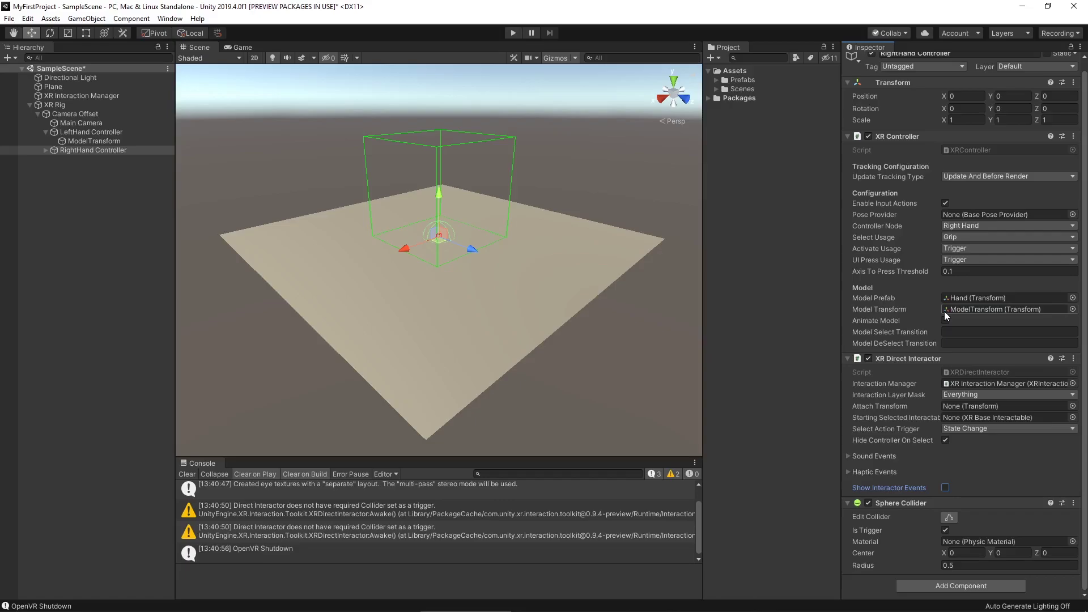
# - Set the Sphere Collider radius of both hand controllers to 0.1 and save the scene
pyautogui.doubleClick(93, 150)
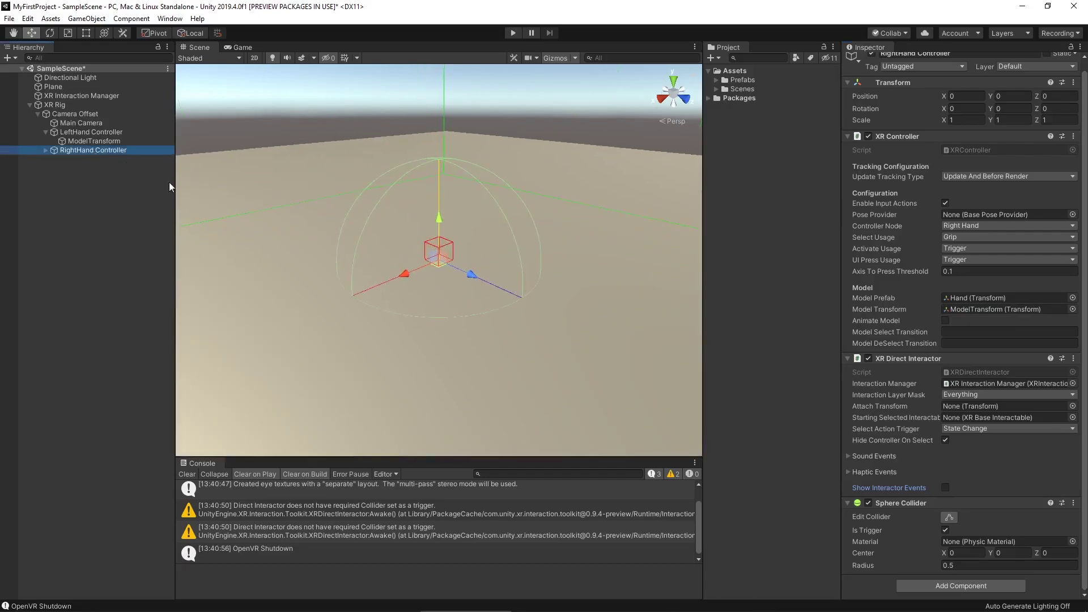
pyautogui.keyDown('alt'); pyautogui.moveTo(352, 431); pyautogui.dragTo(551, 262); pyautogui.keyUp('alt')
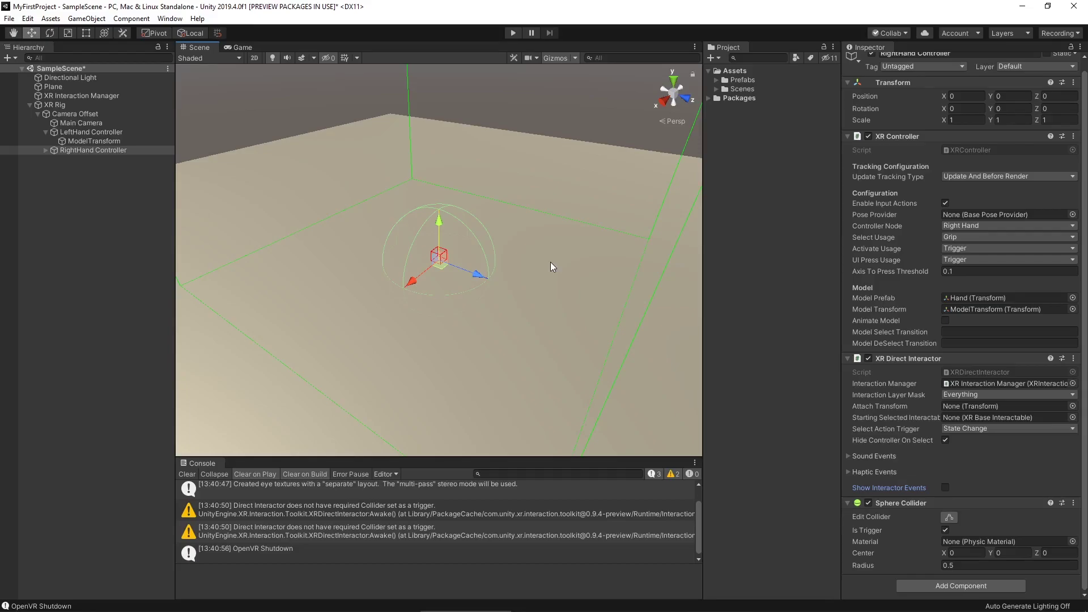
pyautogui.click(45, 132)
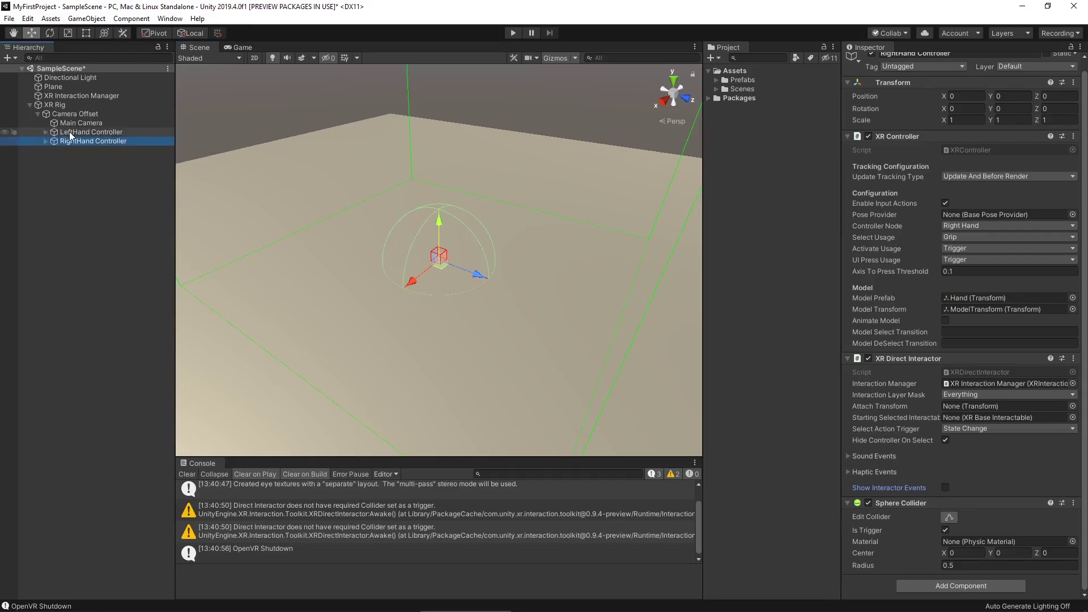
pyautogui.keyDown('ctrl'); pyautogui.click(71, 134); pyautogui.keyUp('ctrl')
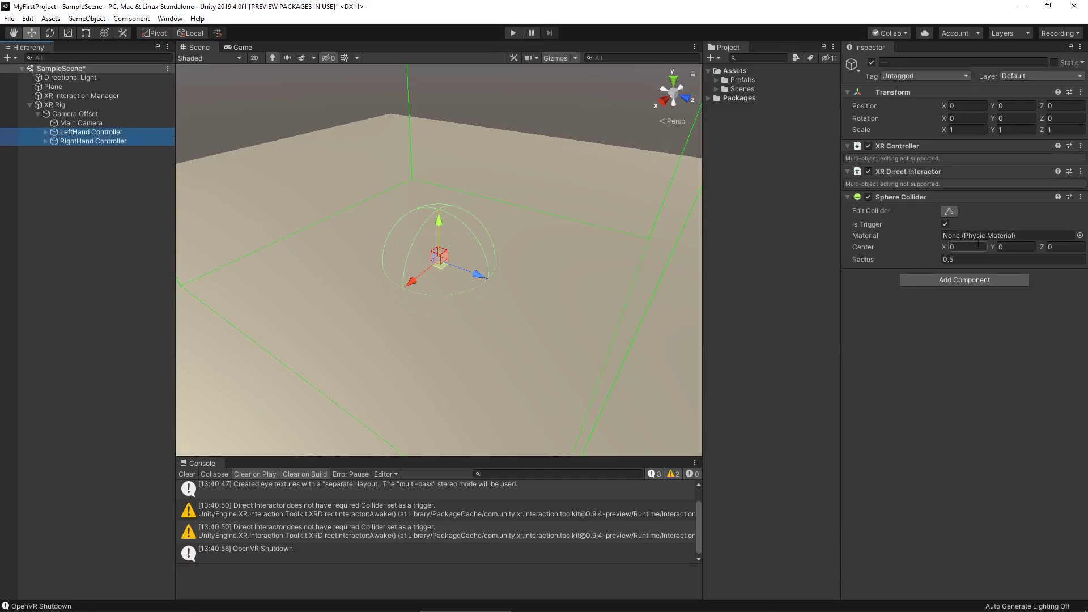
pyautogui.click(978, 259)
pyautogui.write('0.1')
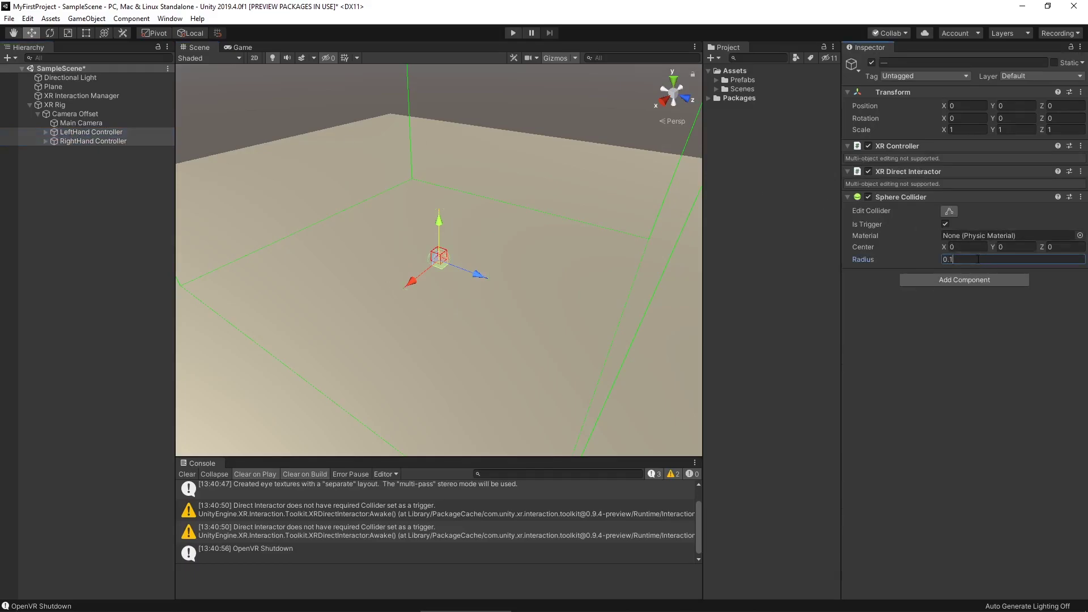
pyautogui.hotkey('ctrl', 's')
# - Create an XR Grab Interactable object to inspect its default components, and delete it
pyautogui.rightClick(88, 247)
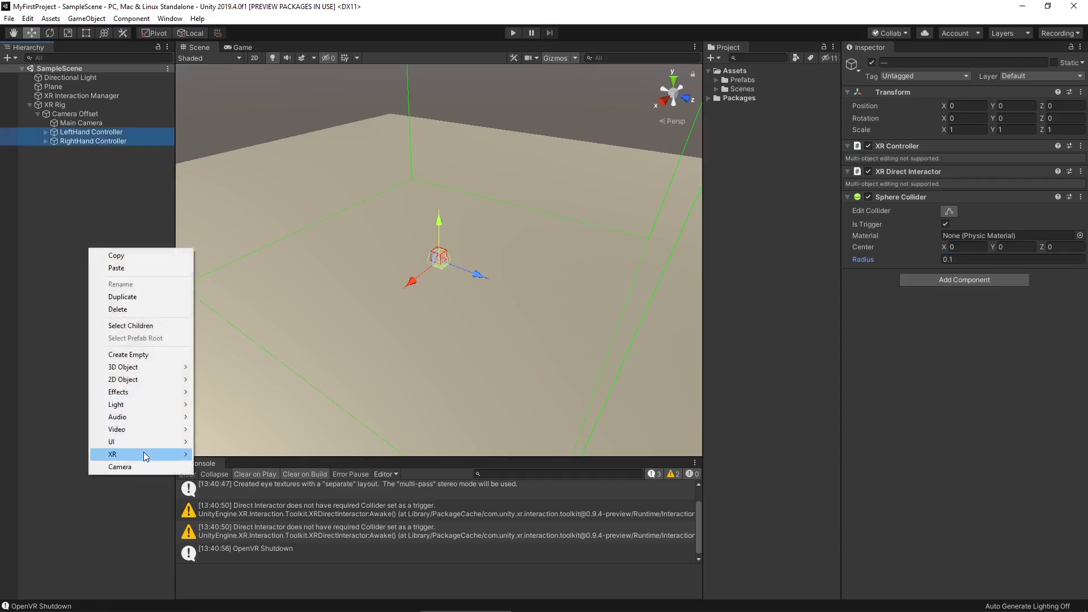
pyautogui.moveTo(144, 454)
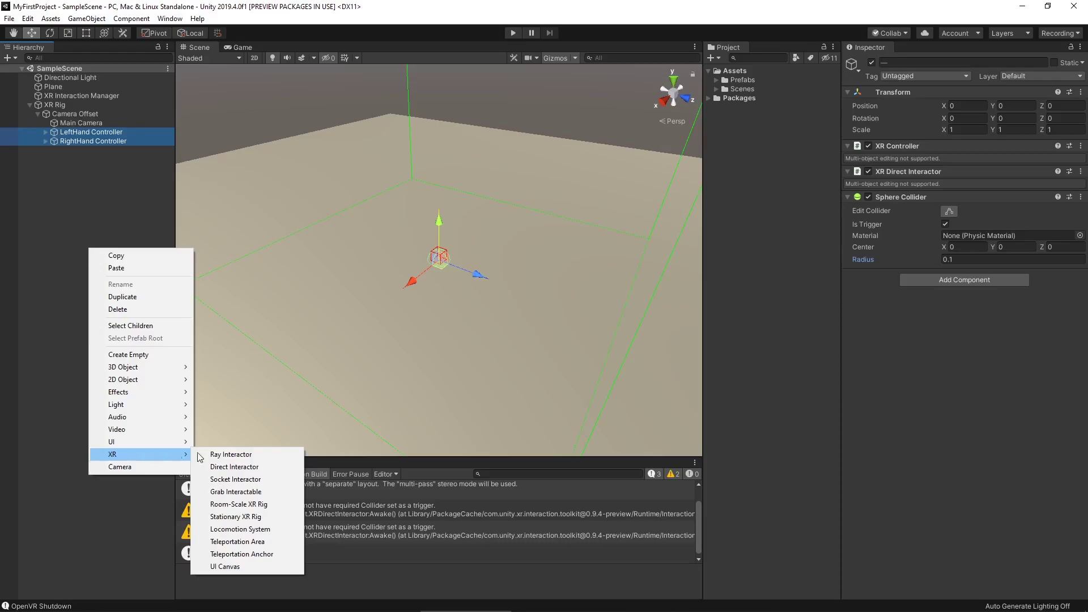
pyautogui.click(271, 492)
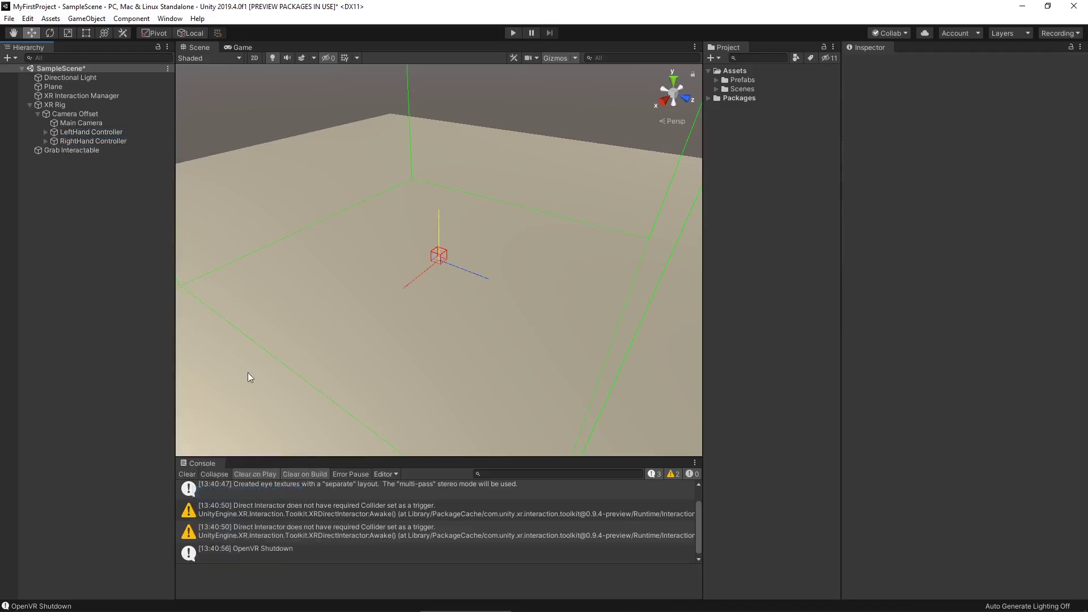
pyautogui.click(109, 150)
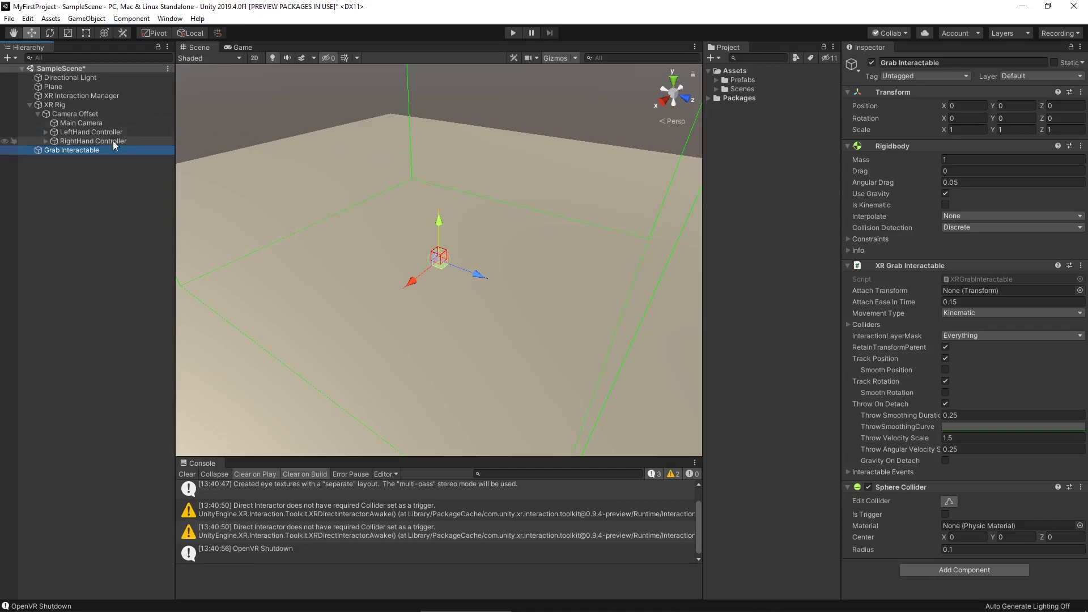
pyautogui.press('Delete')
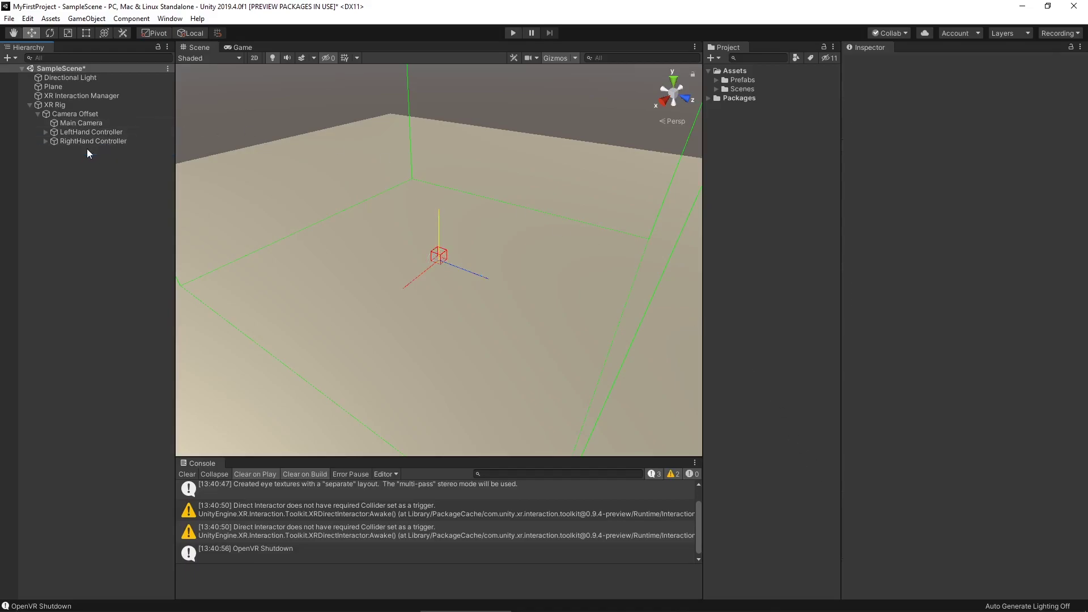
# - Collapse the XR Rig hierarchy and add a Cube to the scene
pyautogui.click(29, 104)
pyautogui.rightClick(51, 154)
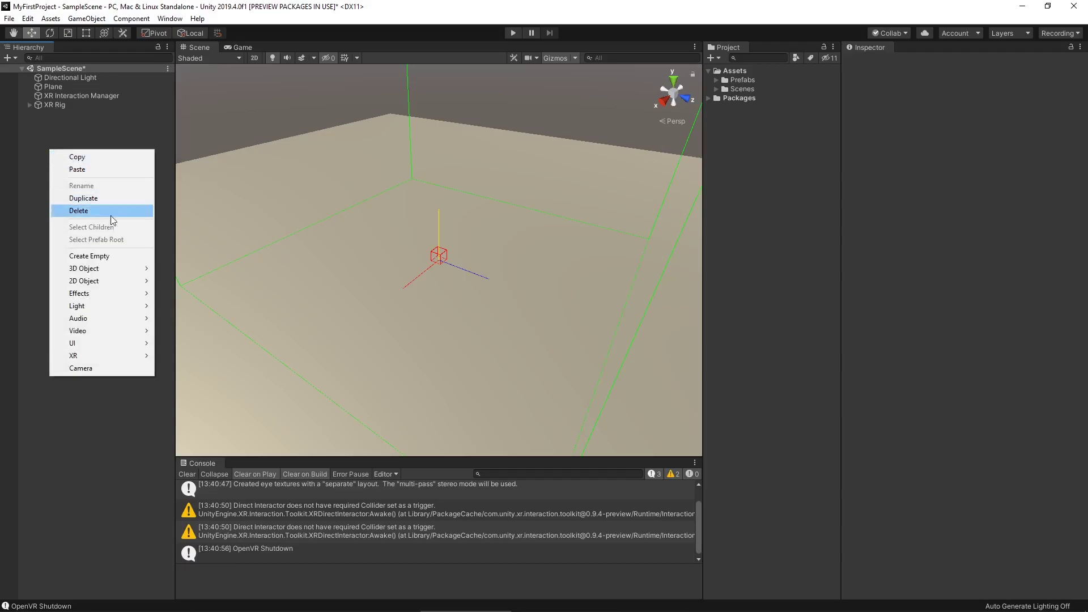
pyautogui.moveTo(77, 269)
pyautogui.click(199, 269)
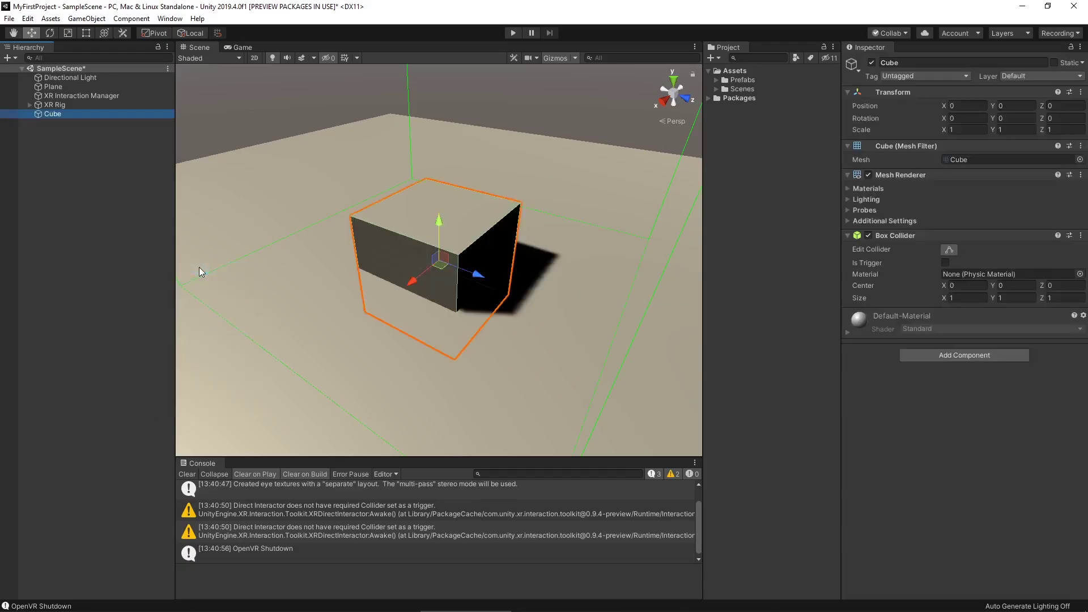
# - Set the cube's scale to 0.2 on all three axes and its Y position to 0.1
pyautogui.click(963, 130)
pyautogui.write('0.2')
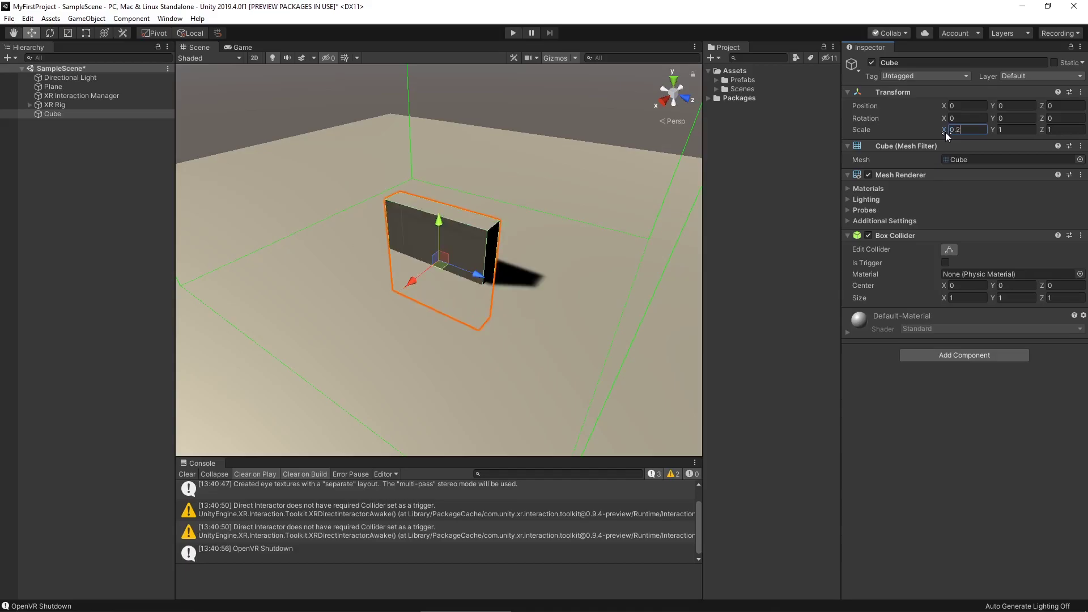
pyautogui.press('Tab')
pyautogui.write('0.2')
pyautogui.press('Tab')
pyautogui.write('0.')
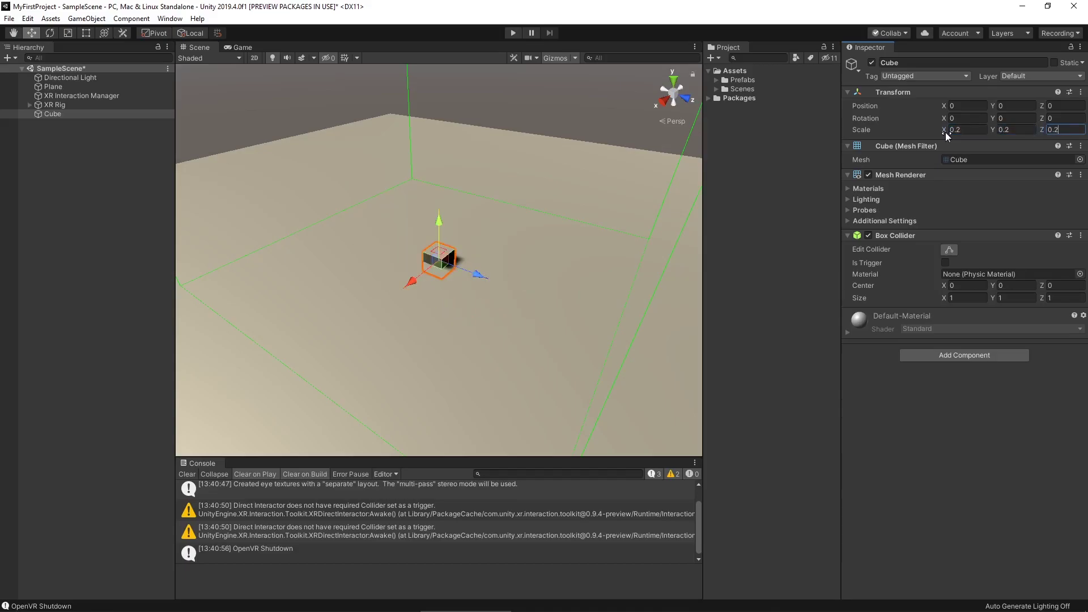
pyautogui.click(1009, 107)
pyautogui.write('0.1')
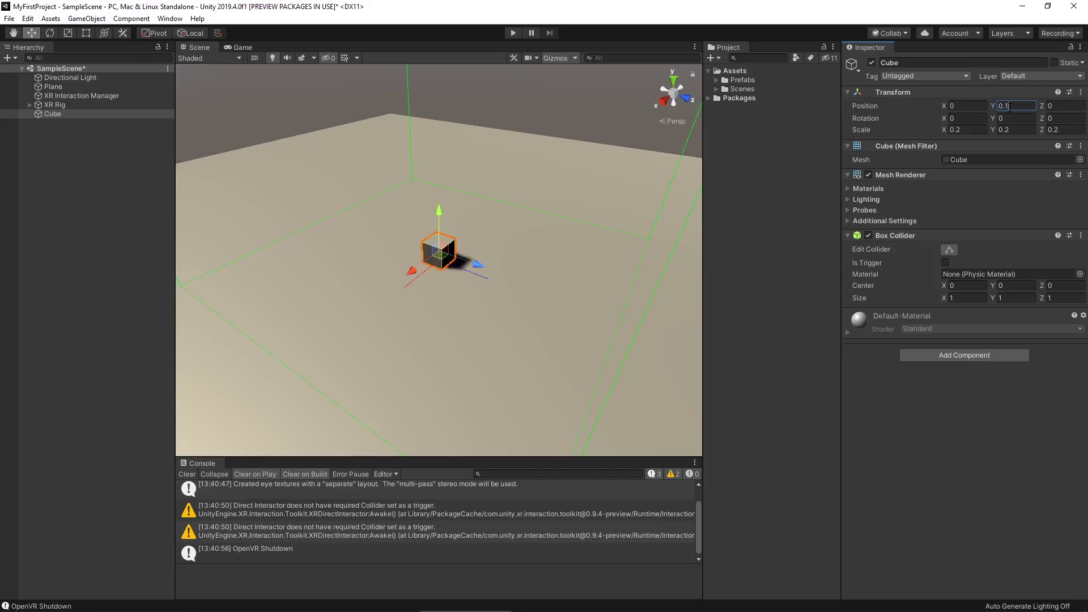
# - Add an XR Grab Interactable component to the cube and collapse its Box Collider, Rigidbody and Mesh Renderer components
pyautogui.click(949, 359)
pyautogui.write('xr grab')
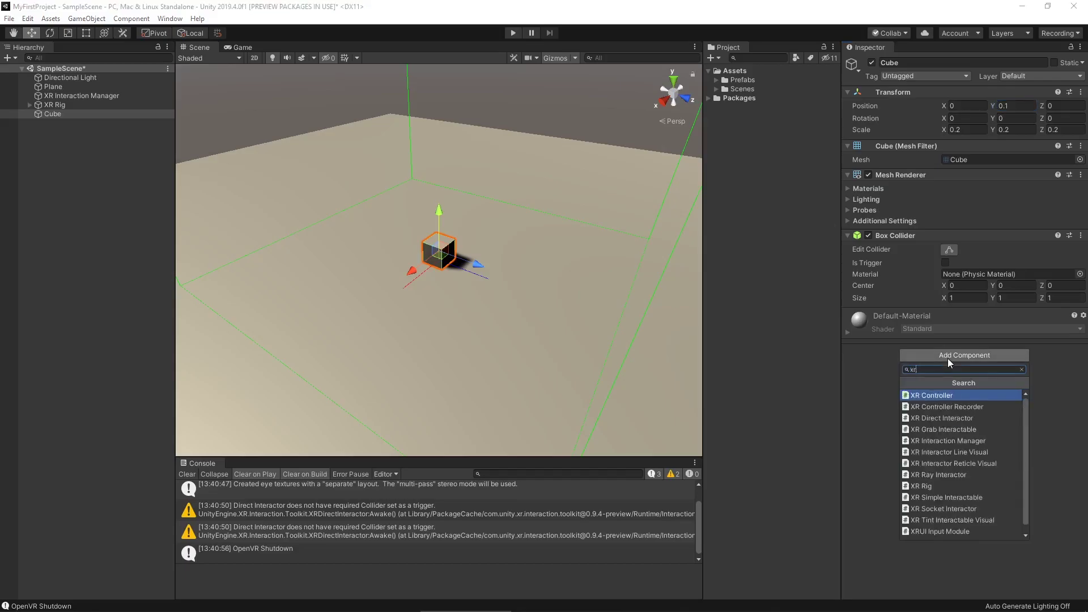
pyautogui.press('Return')
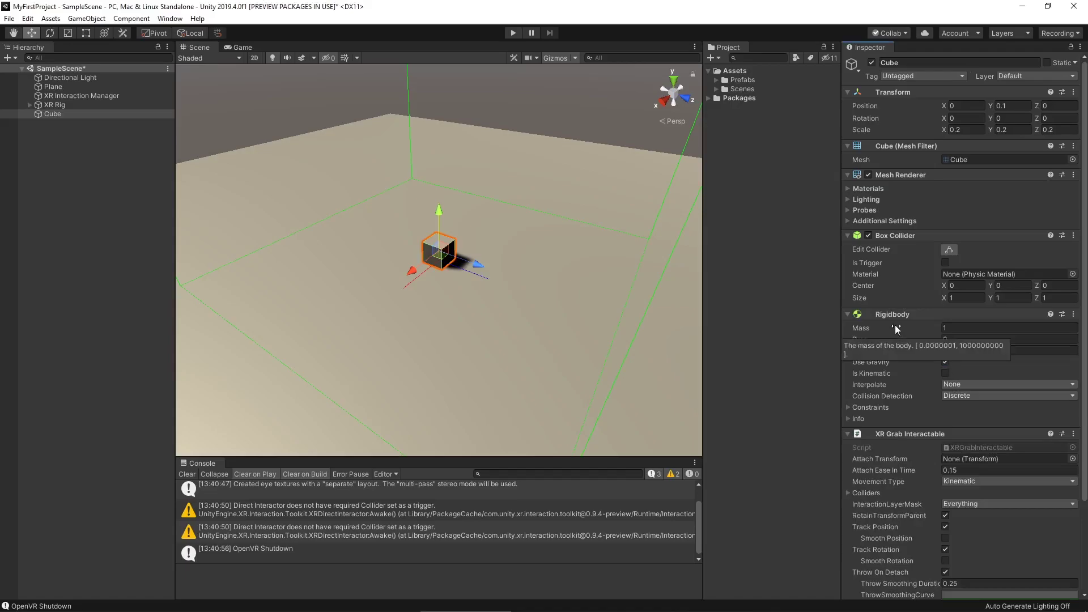
pyautogui.click(847, 235)
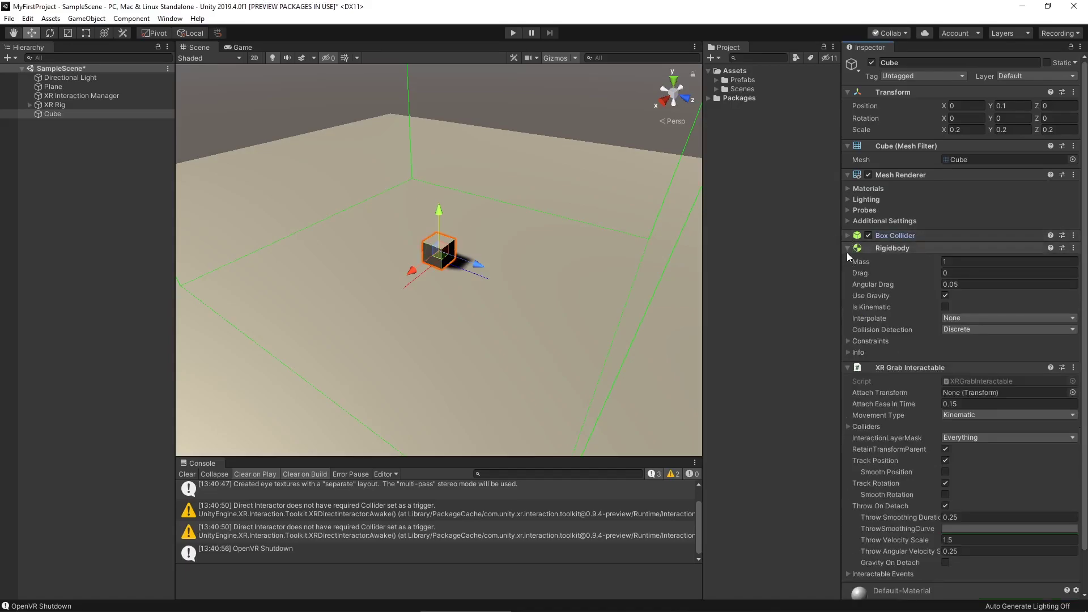
pyautogui.click(847, 248)
pyautogui.click(846, 174)
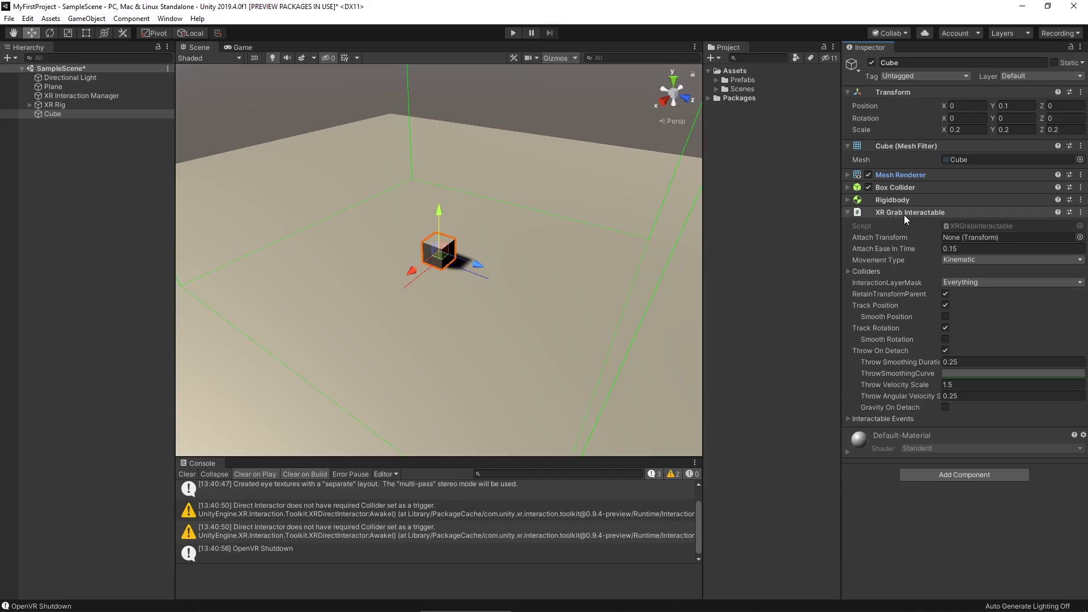
# - Search the cube's available components for XR Simple Interactable, and close the search without adding anything
pyautogui.click(962, 475)
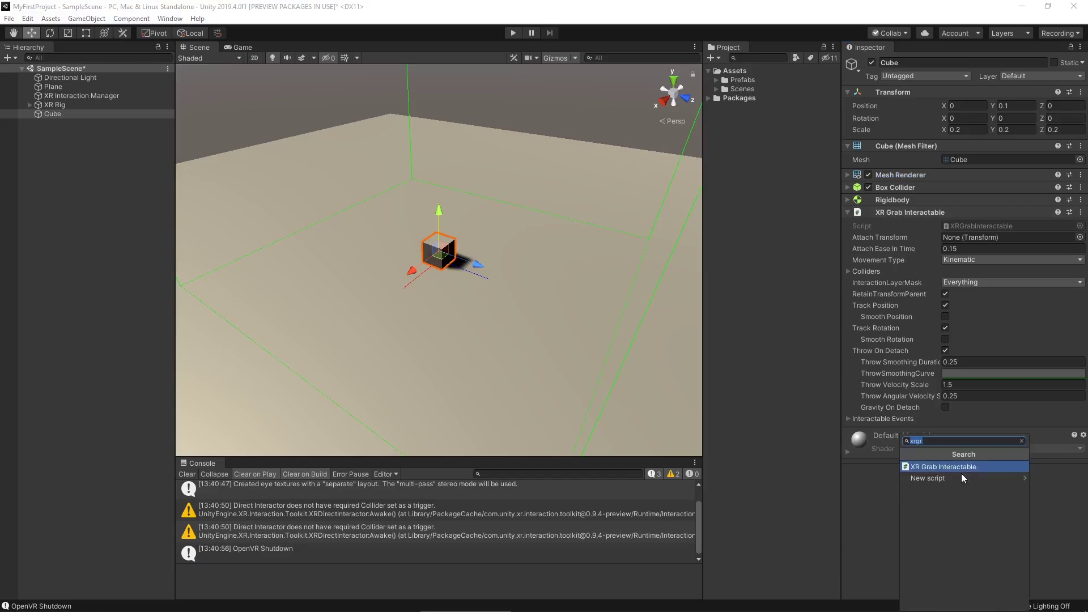
pyautogui.write('xr')
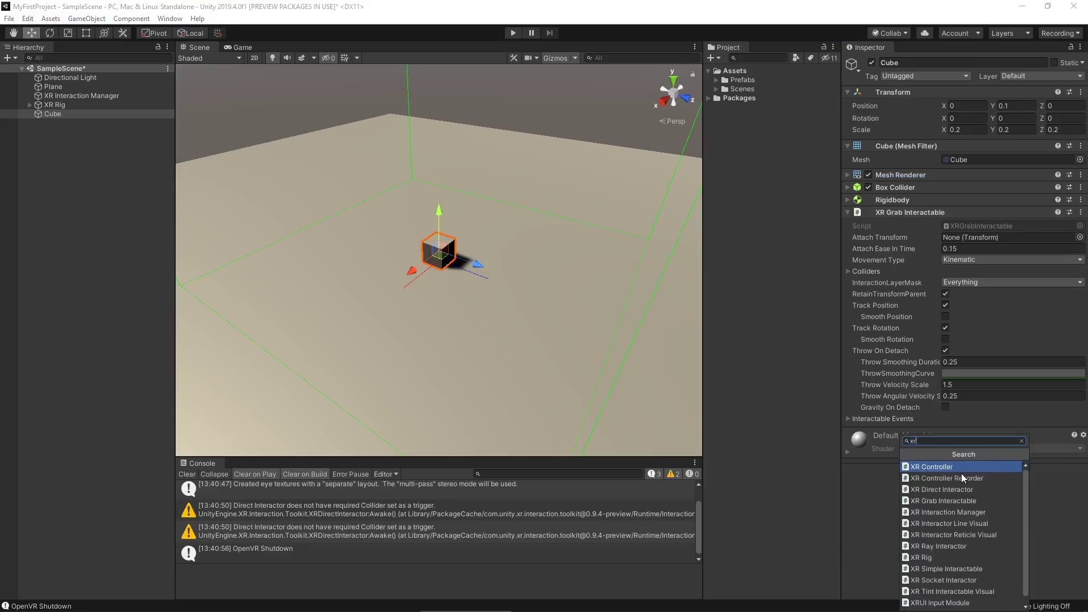
pyautogui.write(' sim')
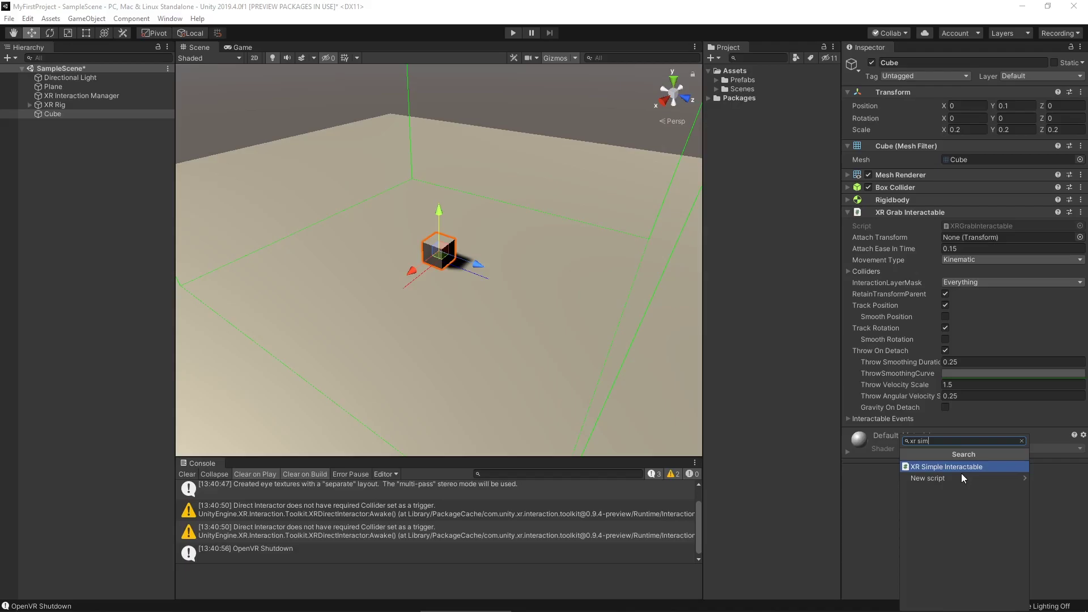
pyautogui.press('BackSpace')
pyautogui.press('BackSpace')
pyautogui.press('BackSpace')
pyautogui.press('BackSpace')
pyautogui.press('BackSpace')
pyautogui.press('BackSpace')
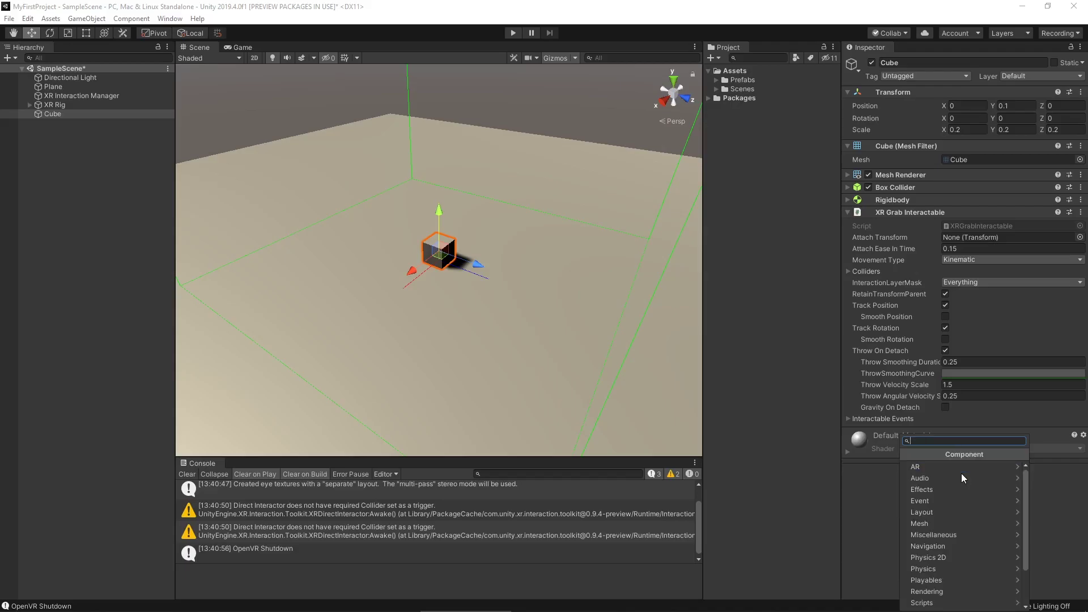
pyautogui.click(902, 226)
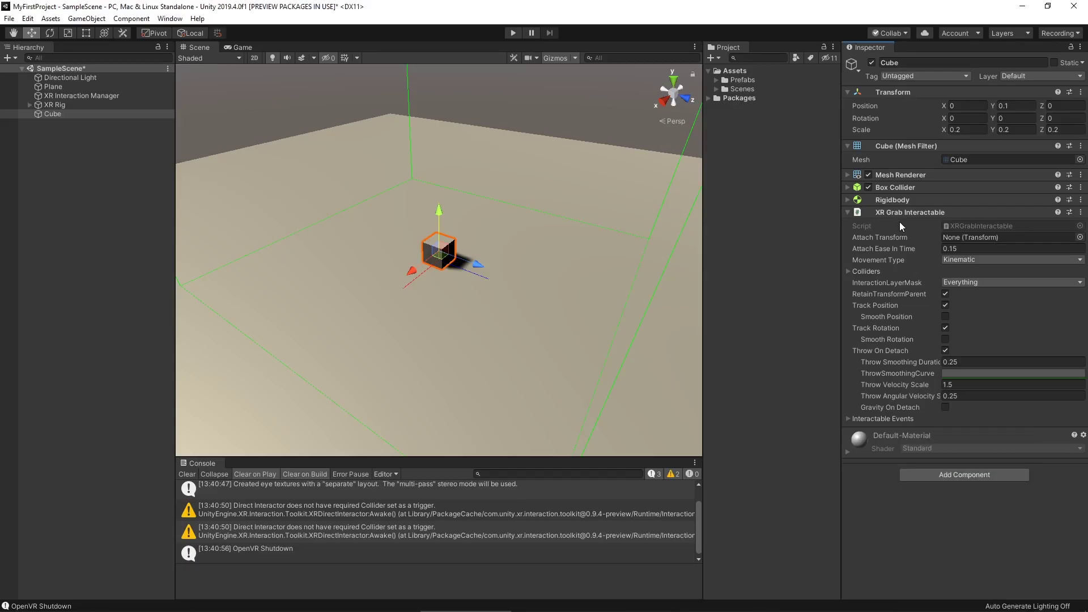
# - Run the scene to test grabbing the cube in VR, and stop play mode
pyautogui.click(512, 33)
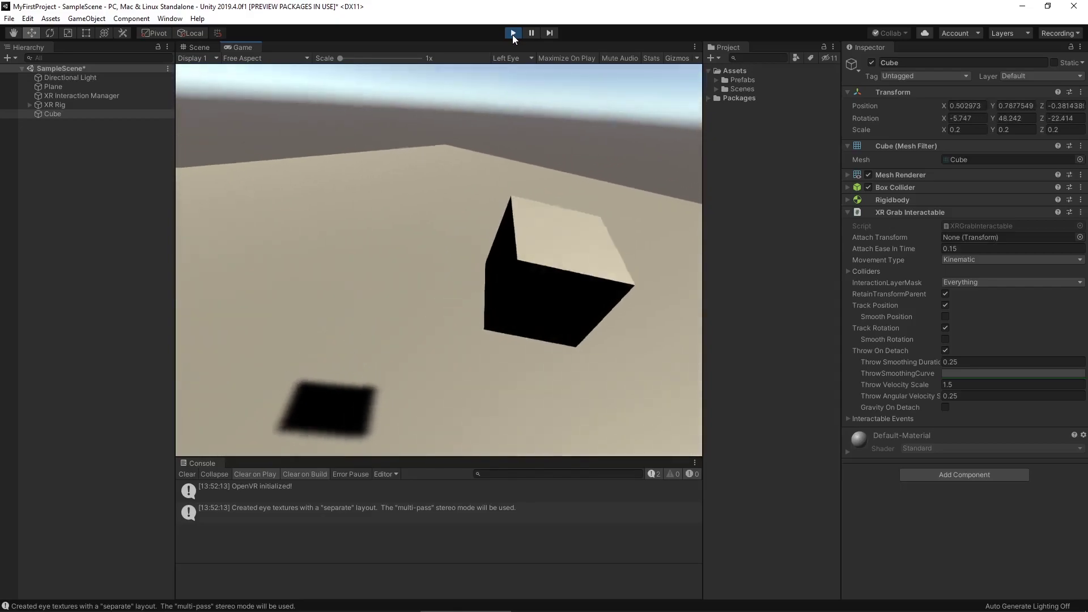
pyautogui.click(513, 36)
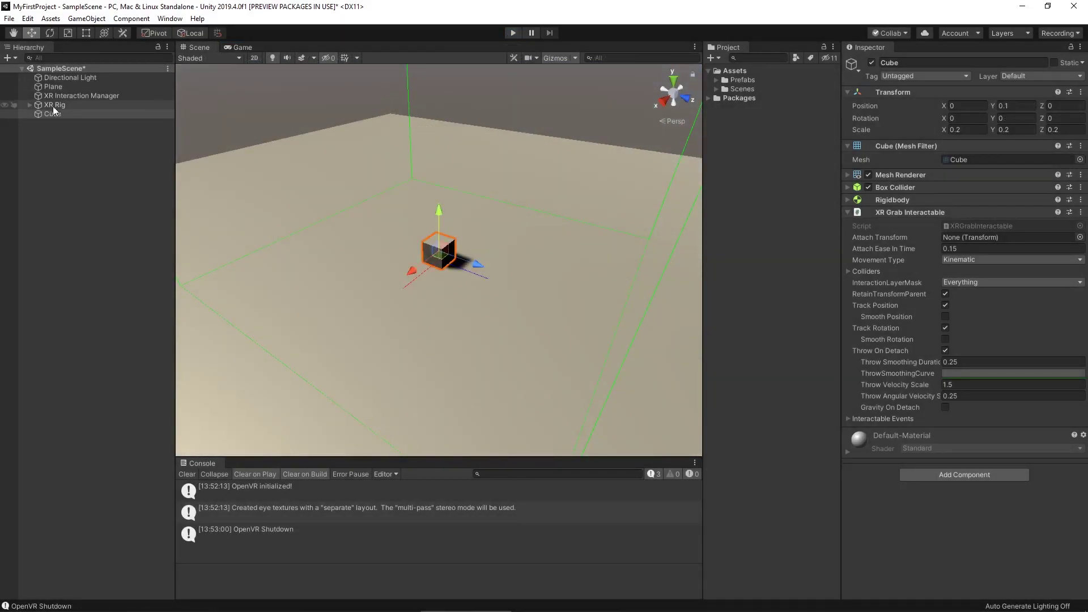
# - Inspect the LeftHand Controller's XR Direct Interactor under the XR Rig, and the Interactable Events of the cube's XR Grab Interactable
pyautogui.click(30, 106)
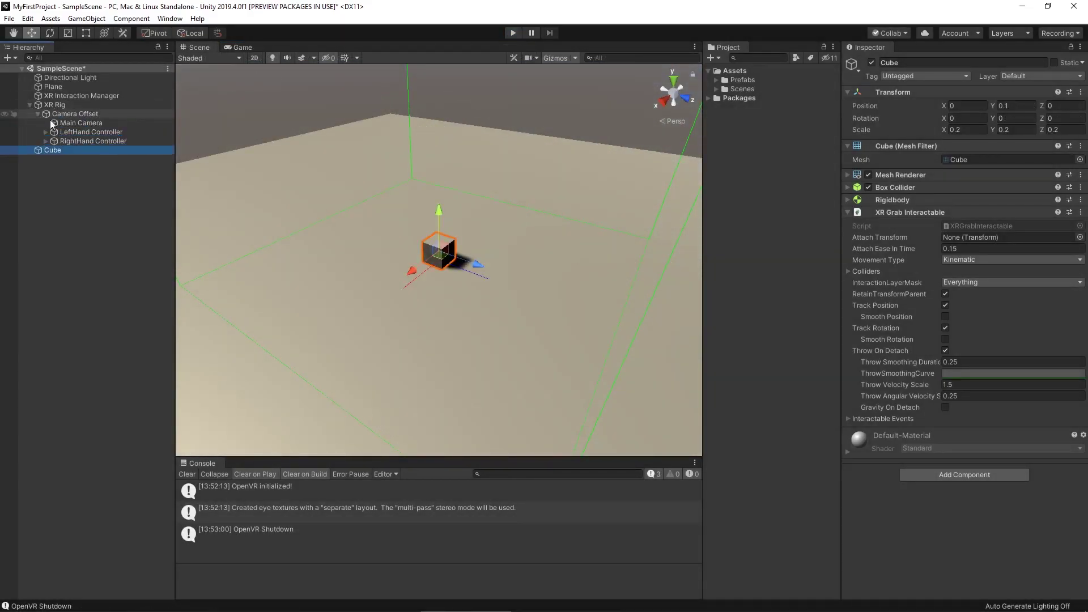
pyautogui.click(87, 132)
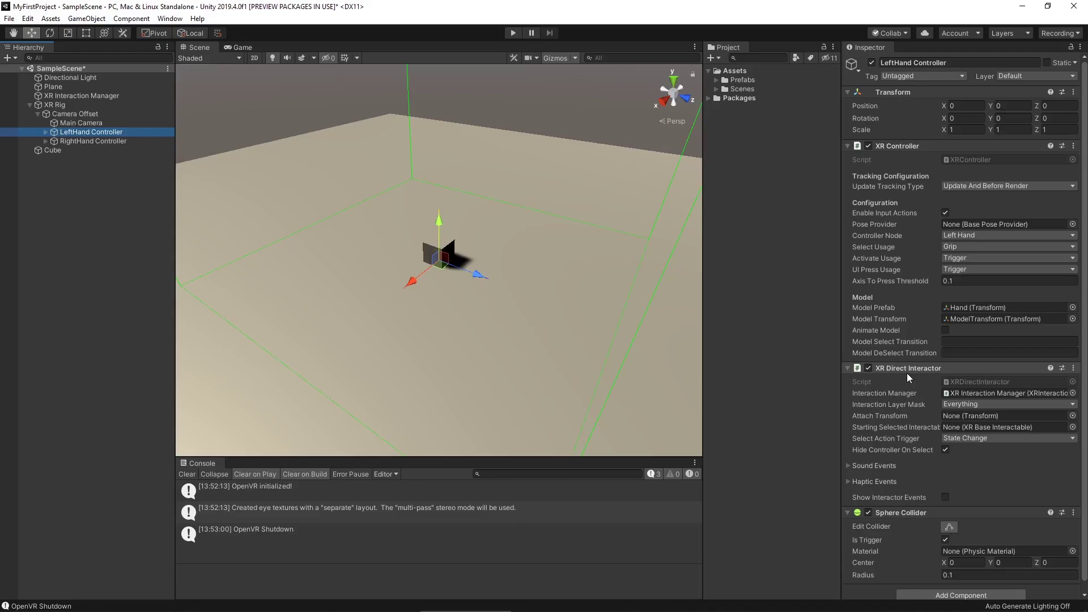
pyautogui.click(114, 150)
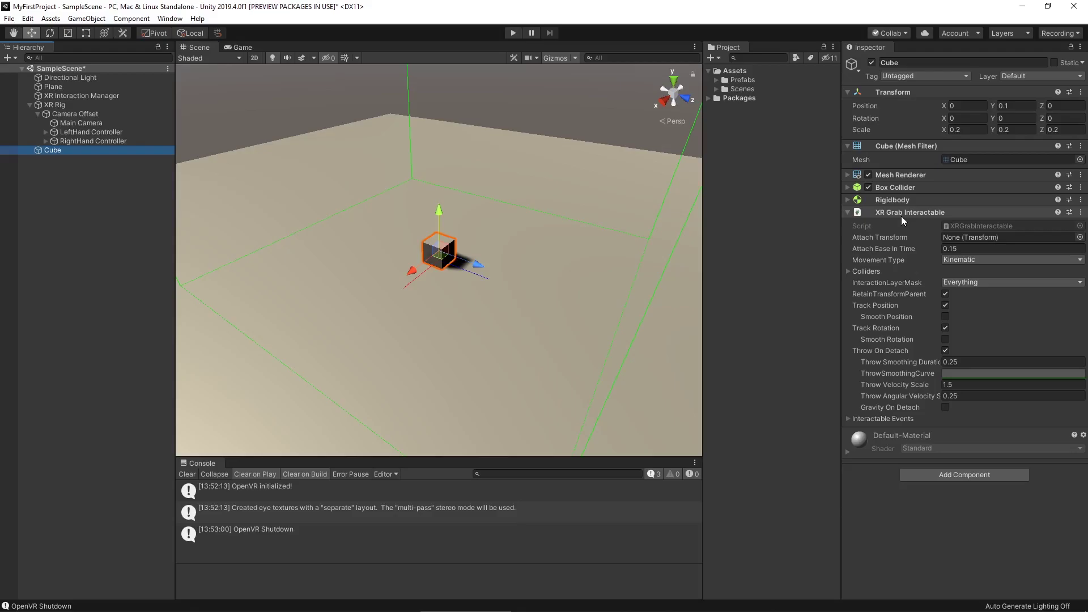
pyautogui.click(848, 419)
pyautogui.scroll(-8, 857, 419)
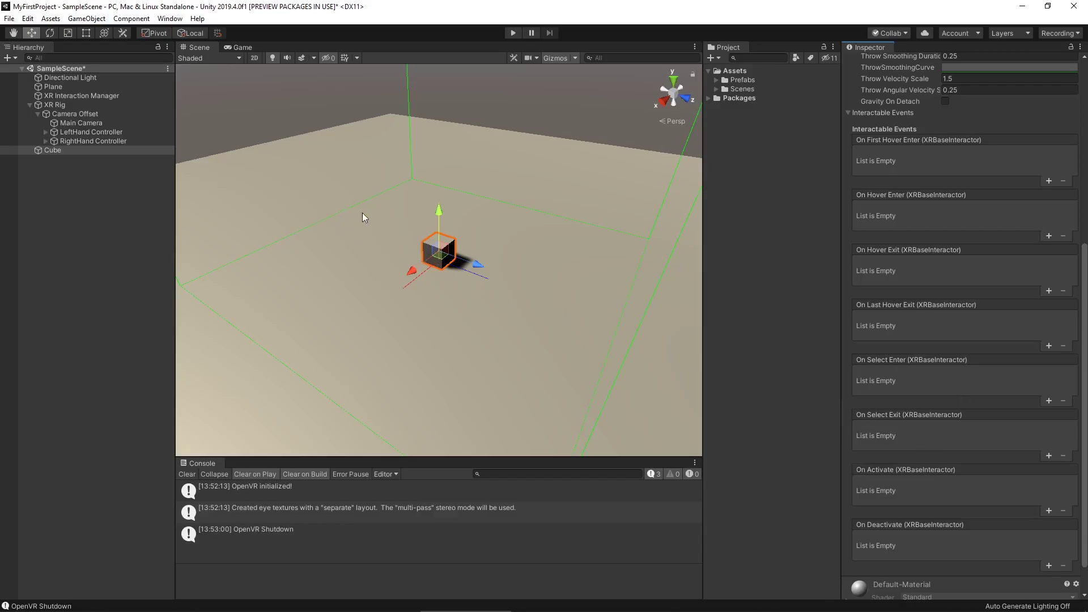
# - Create a new folder named Scripts in the project's Assets folder
pyautogui.click(738, 74)
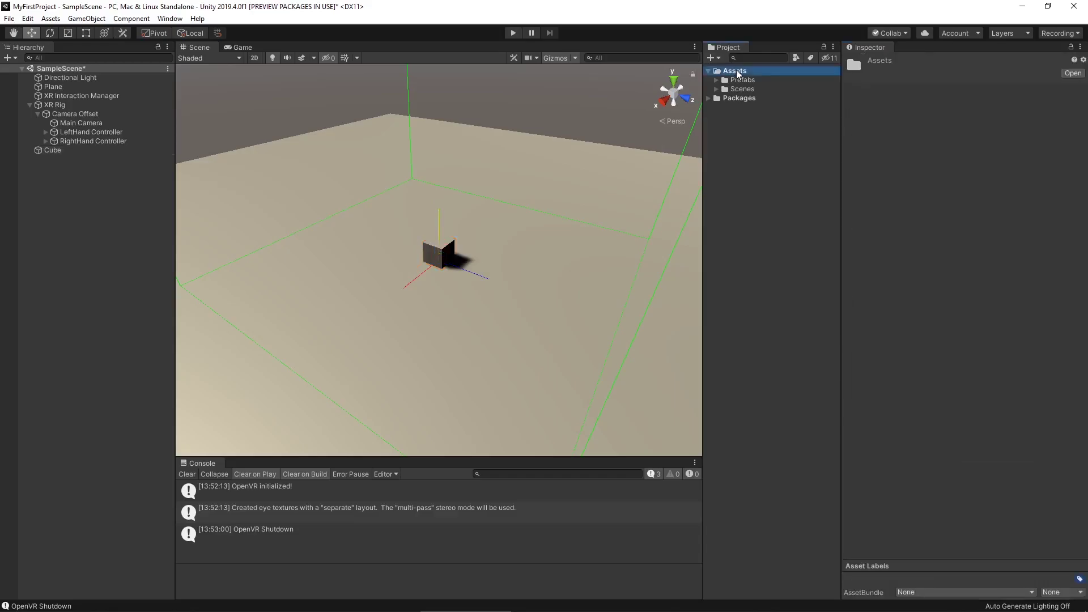
pyautogui.rightClick(738, 74)
pyautogui.moveTo(787, 78)
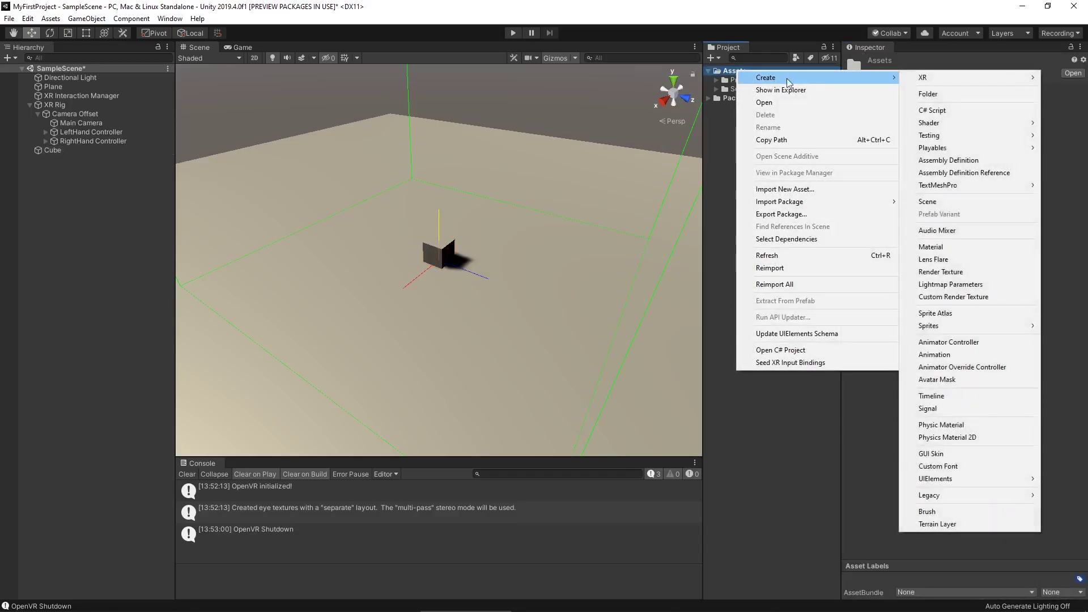
pyautogui.click(946, 96)
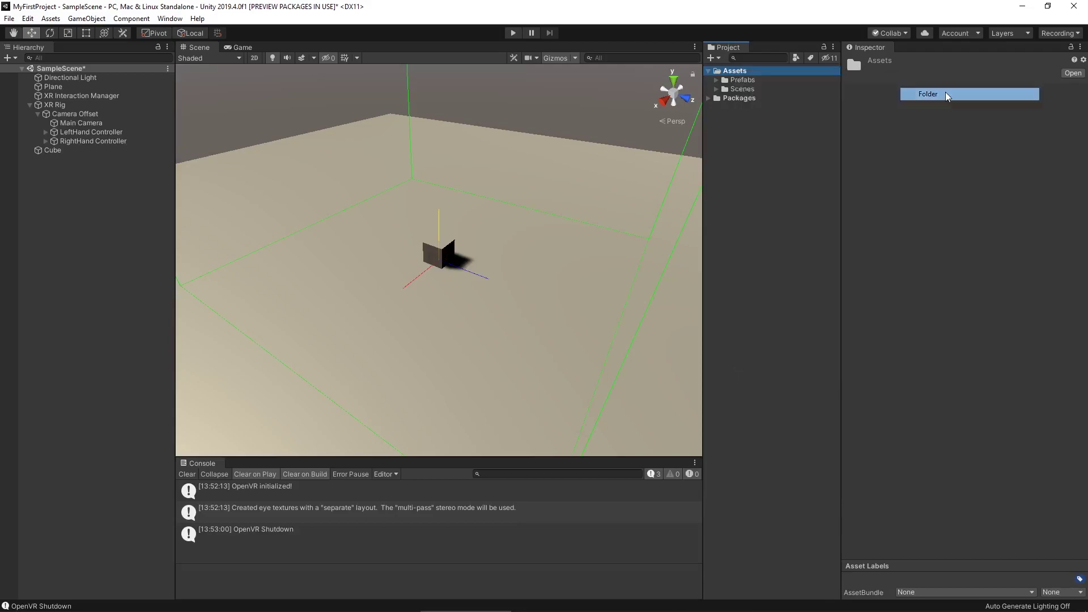
pyautogui.write('Script')
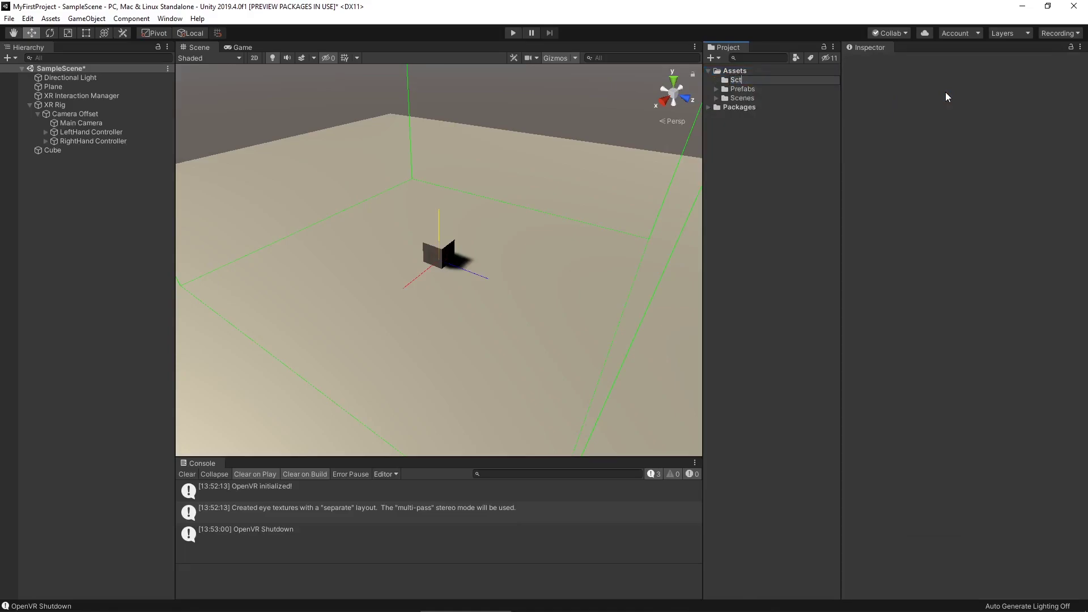
pyautogui.write('s')
pyautogui.press('Return')
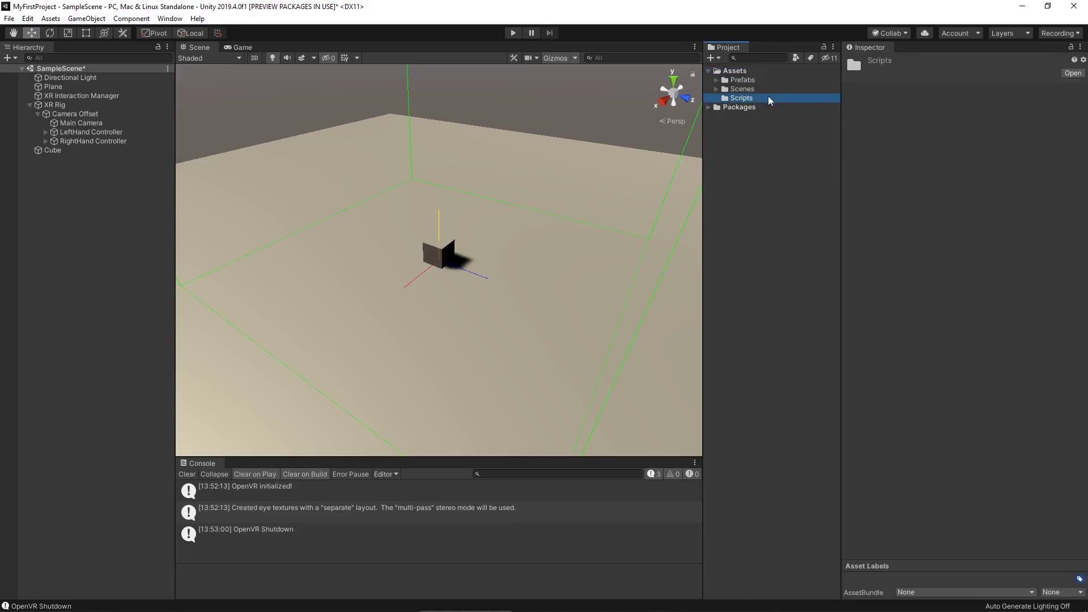
# - Create a C# script named ColorChanger in the Scripts folder
pyautogui.rightClick(749, 100)
pyautogui.moveTo(776, 110)
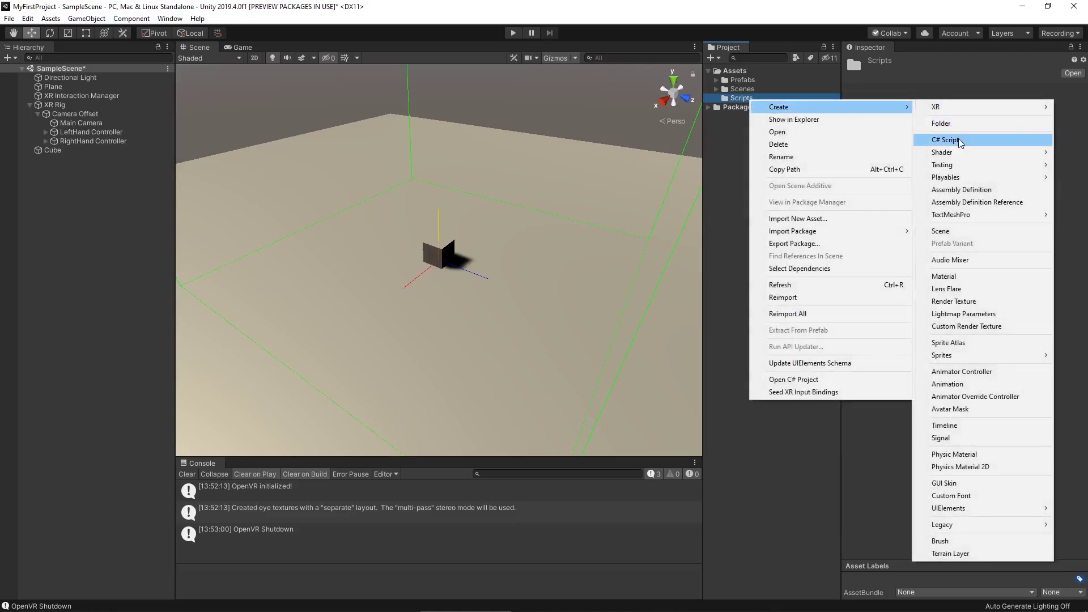
pyautogui.click(958, 139)
pyautogui.write('Co')
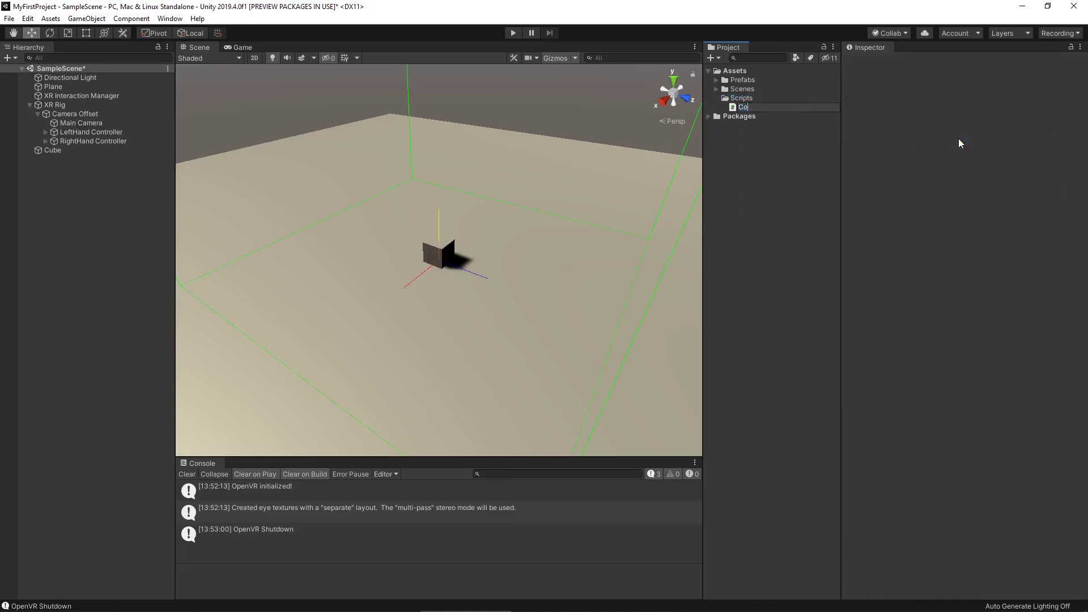
pyautogui.write('lorChanger')
pyautogui.press('Return')
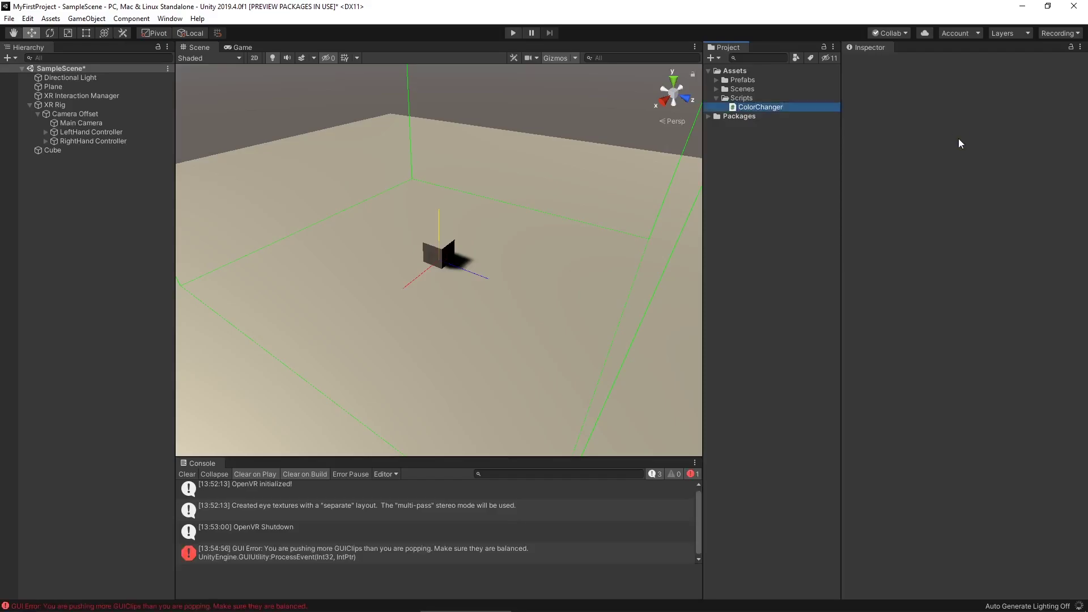
# - Rename the Cube to Grabbable and save it as a prefab in the Prefabs folder
pyautogui.click(60, 148)
pyautogui.click(60, 148)
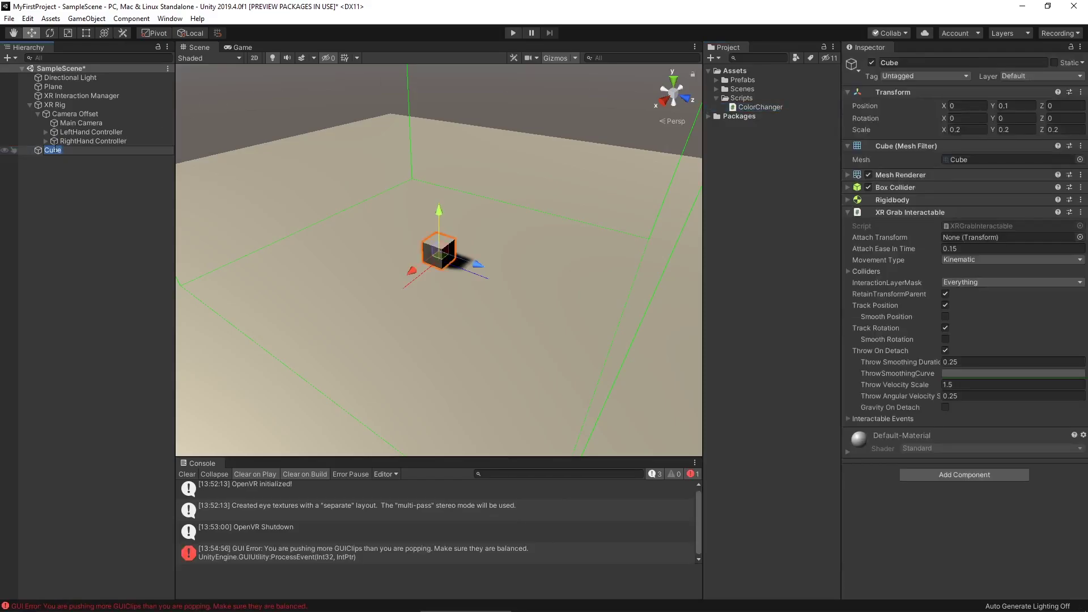
pyautogui.write('Grabbable')
pyautogui.press('Return')
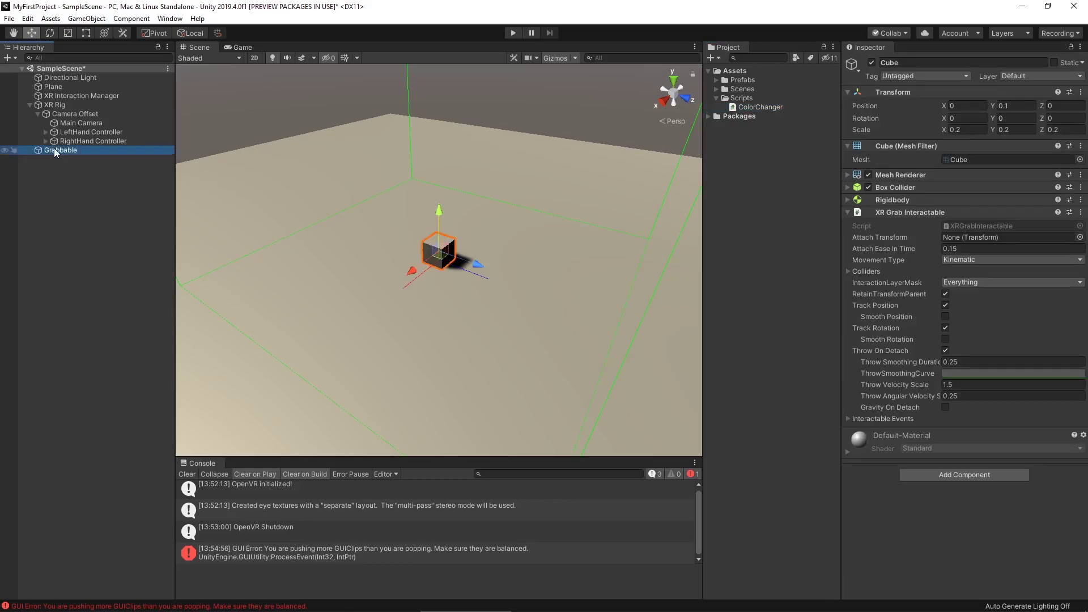
pyautogui.moveTo(54, 148); pyautogui.dragTo(746, 81)
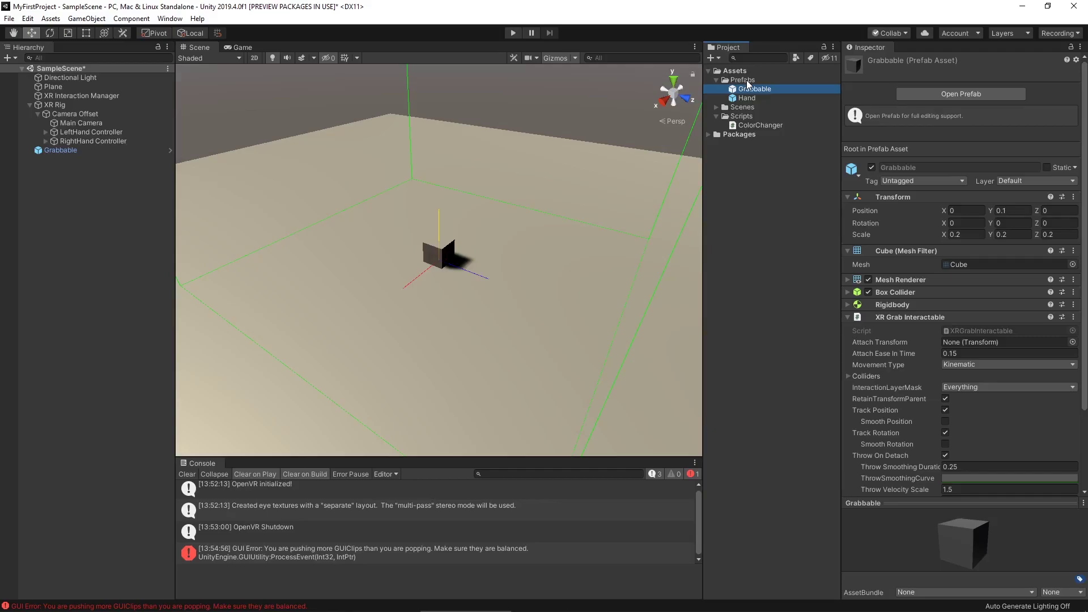
# - Open the Grabbable prefab for editing and attach the ColorChanger script to it
pyautogui.click(951, 94)
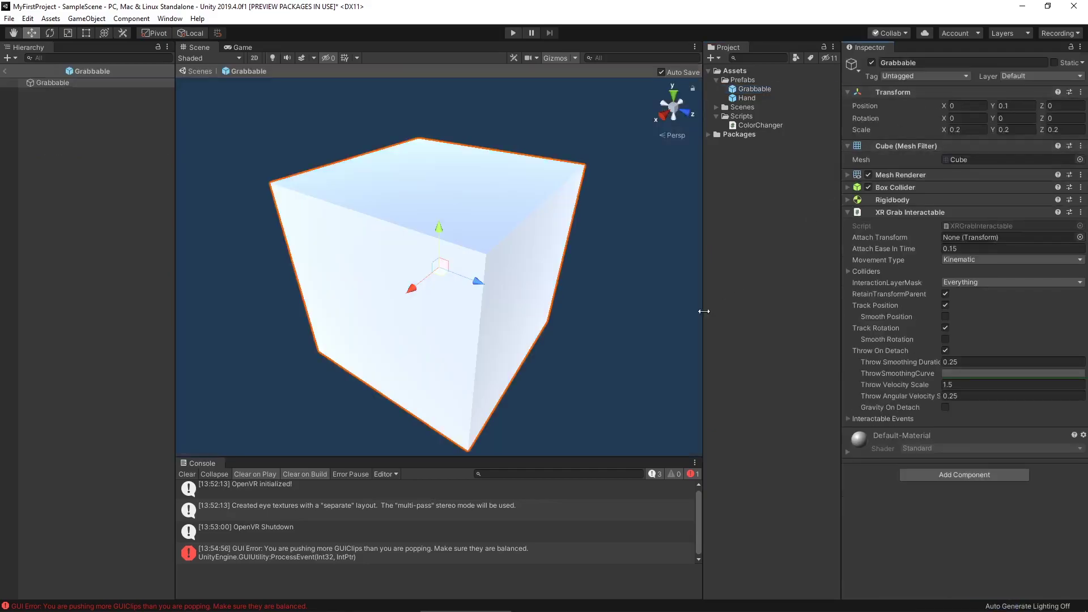
pyautogui.scroll(-5, 498, 414)
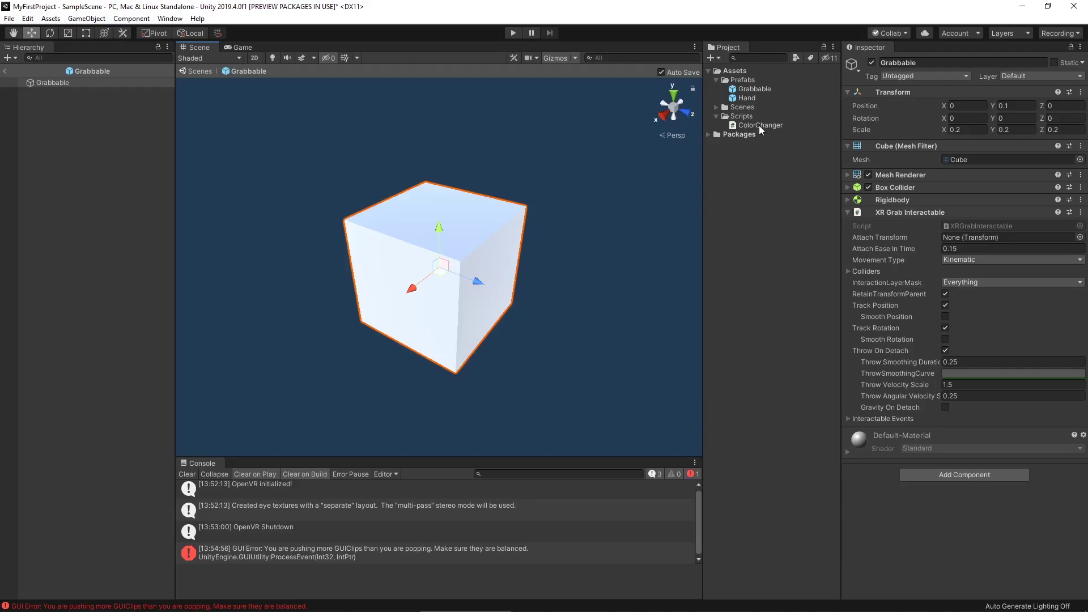
pyautogui.moveTo(759, 125); pyautogui.dragTo(942, 509)
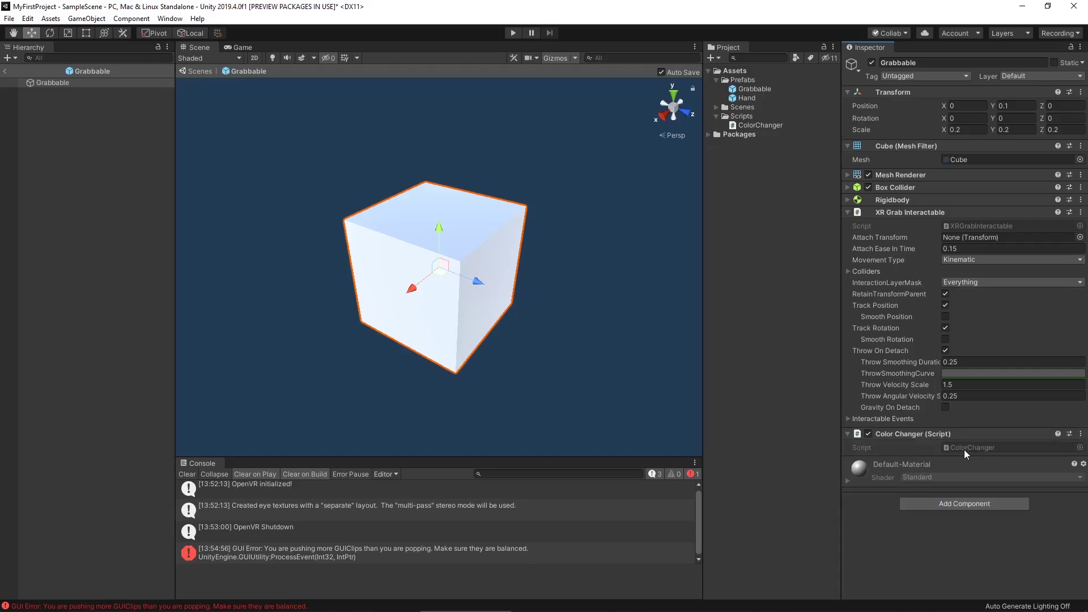
# - Open the ColorChanger script in Visual Studio and delete its default Start and Update methods with their comments
pyautogui.doubleClick(964, 450)
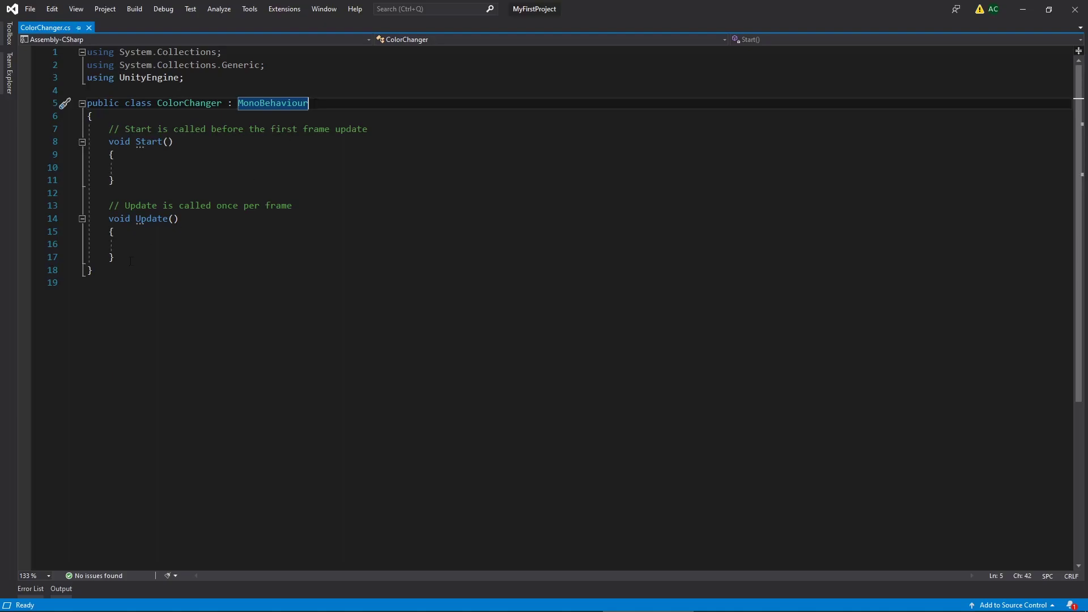
pyautogui.click(86, 129)
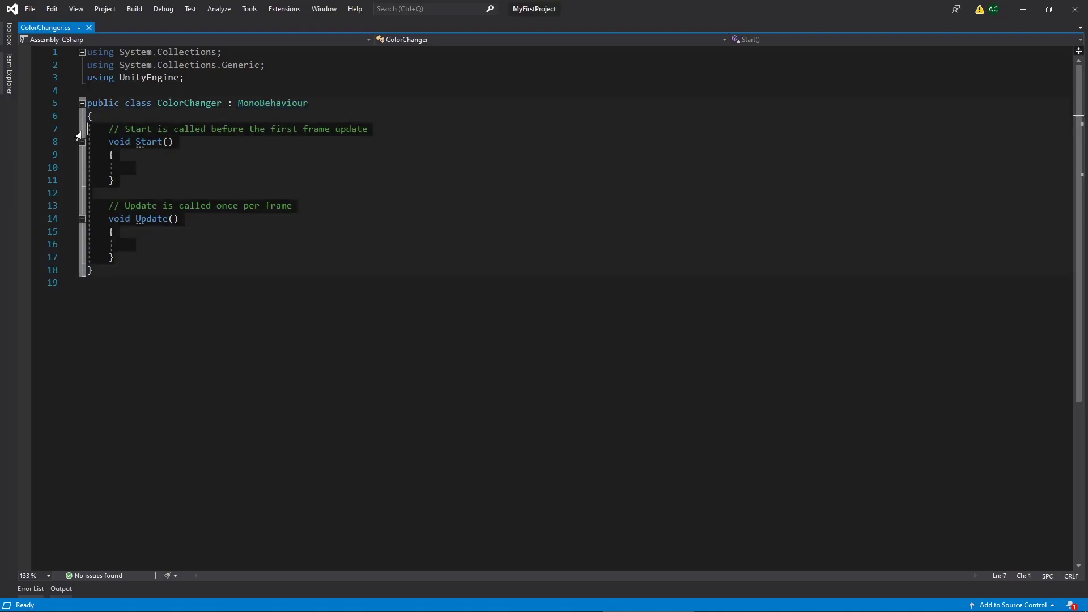
pyautogui.press('Delete')
pyautogui.press('Return')
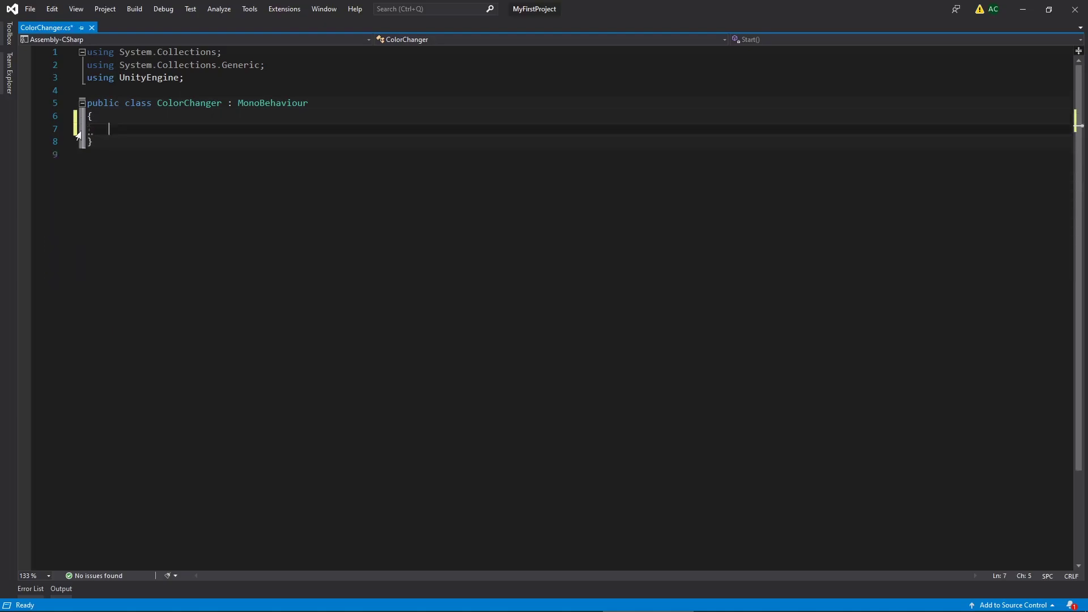
# - Add an empty public void method named SetColorRed() inside the ColorChanger class
pyautogui.write('publi')
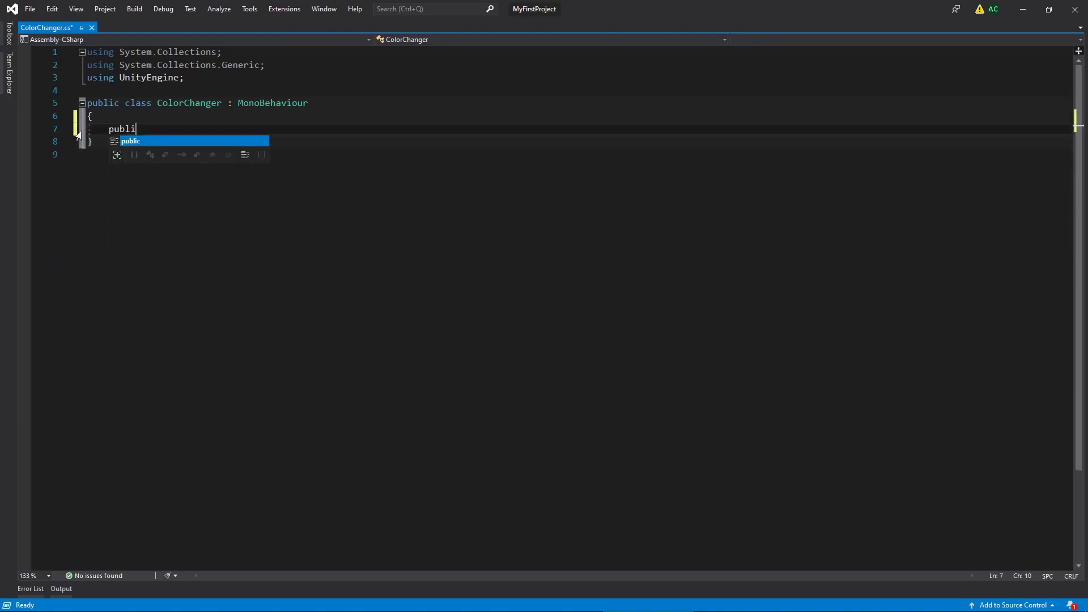
pyautogui.write('c void ')
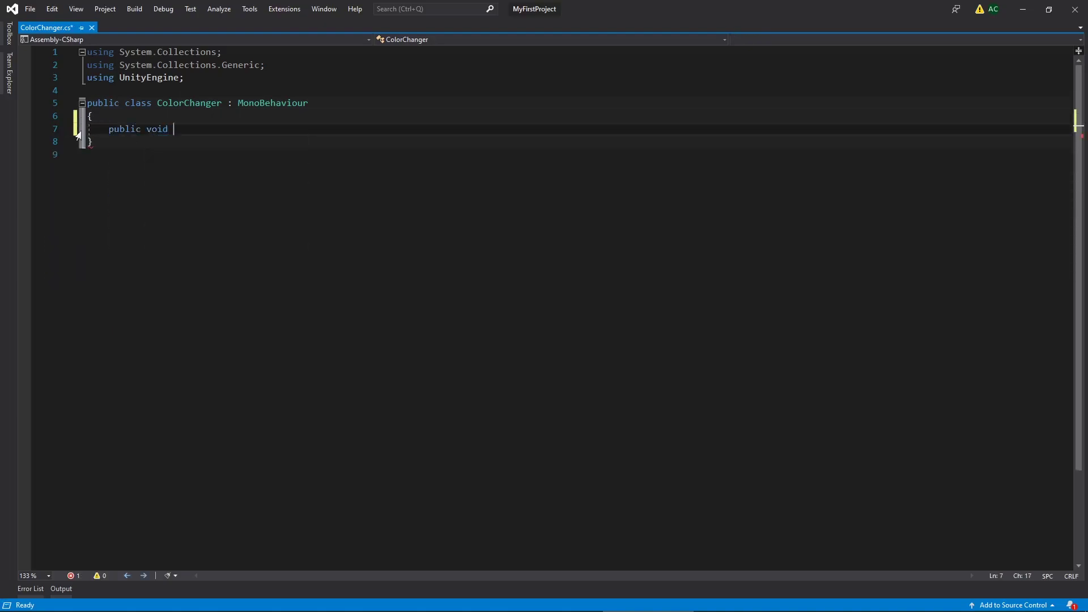
pyautogui.write('SetColor')
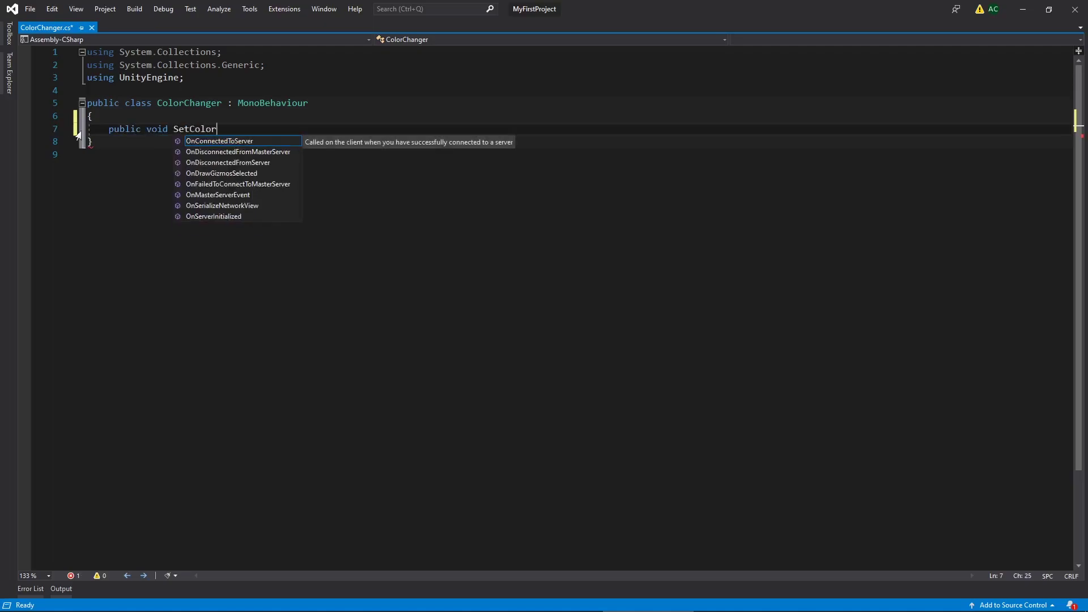
pyautogui.write('Red()')
pyautogui.press('Return')
pyautogui.write('{')
pyautogui.press('Return')
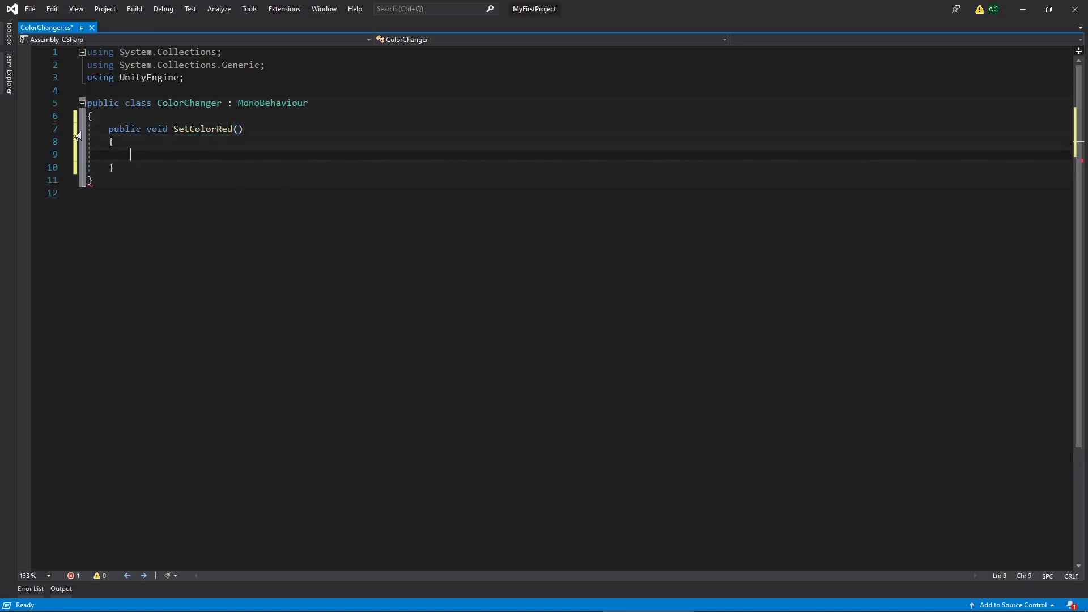
# - Add an empty public void method named SetColorBlue() below SetColorRed()
pyautogui.press('Down')
pyautogui.press('Return')
pyautogui.press('Return')
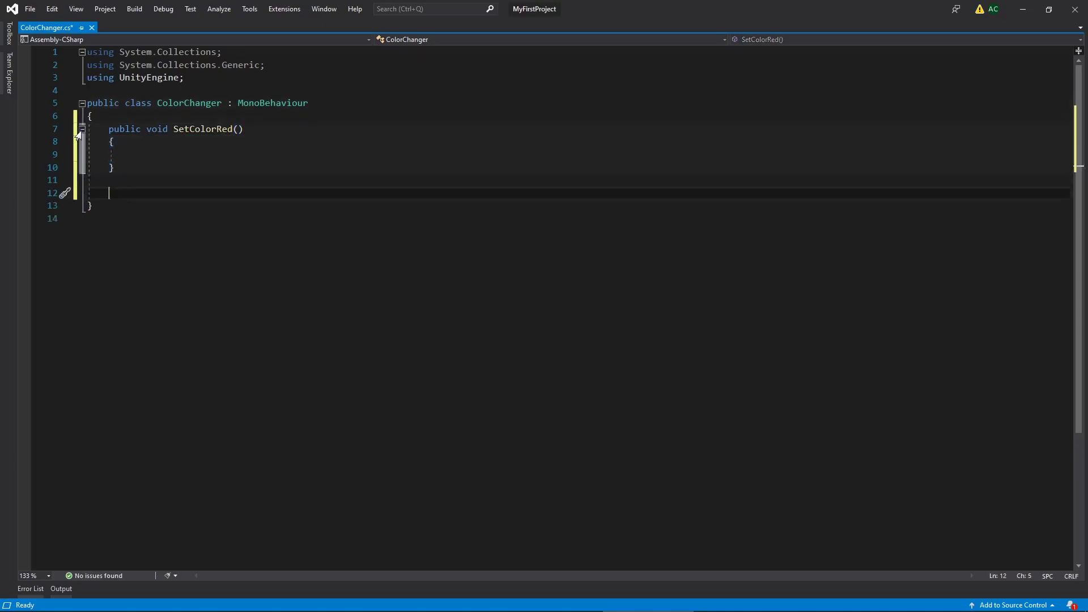
pyautogui.write('public voi')
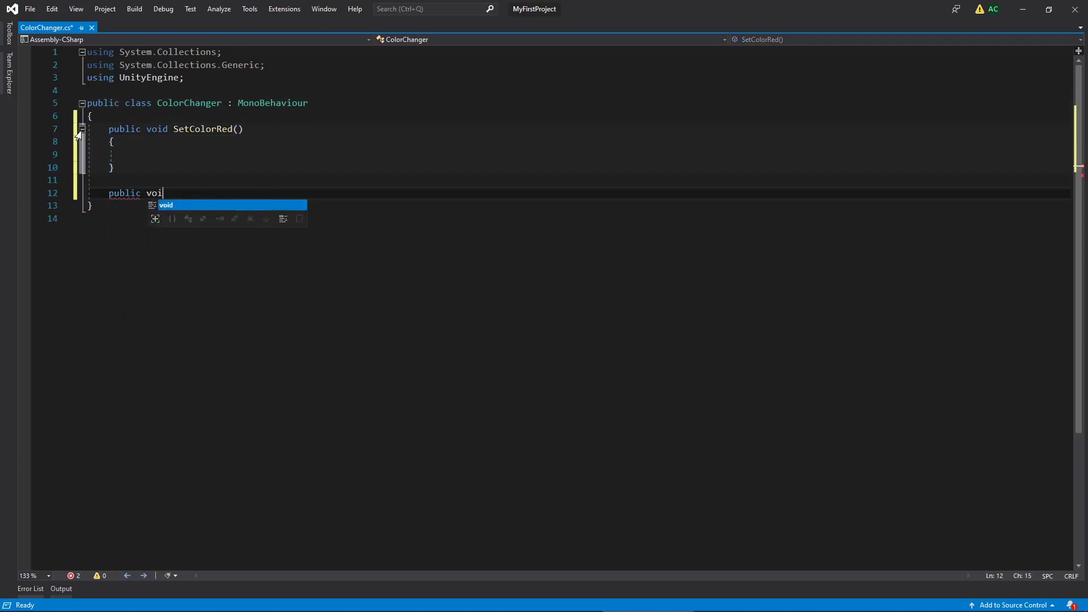
pyautogui.write('d SetColor')
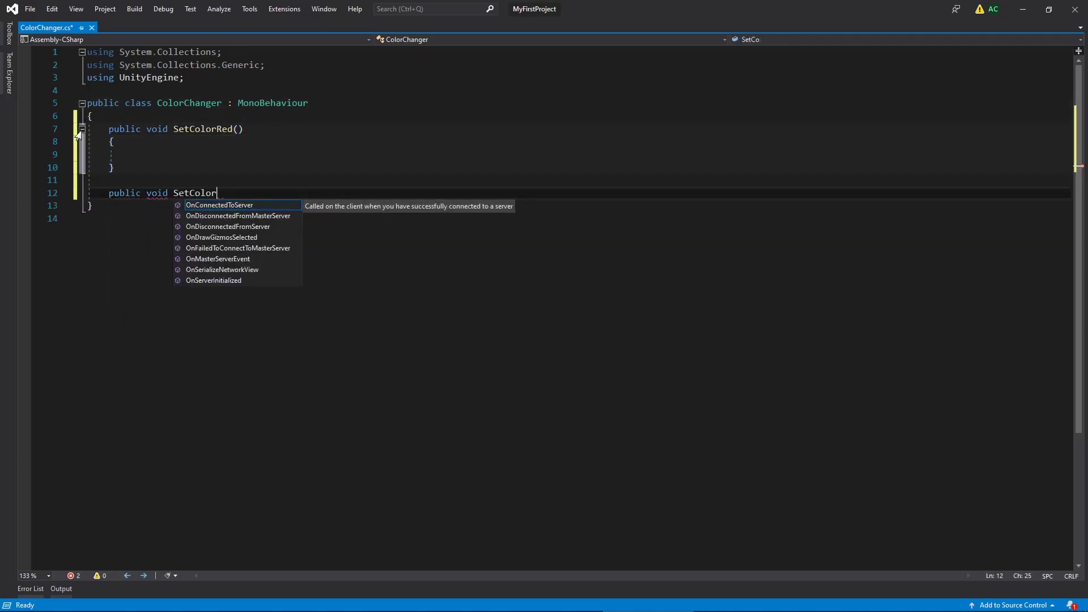
pyautogui.write('Blue()')
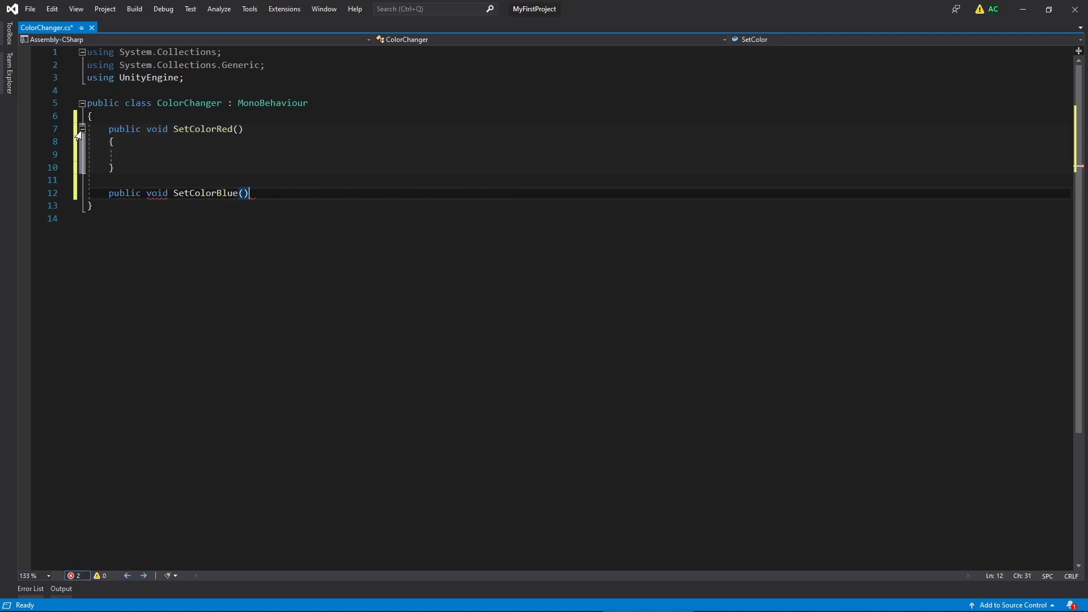
pyautogui.press('Return')
pyautogui.write('{')
pyautogui.press('Return')
# - Make SetColorRed() run GetComponent<MeshRenderer>().material.color = Color.red; and save the script
pyautogui.press('Up')
pyautogui.press('Up')
pyautogui.press('Up')
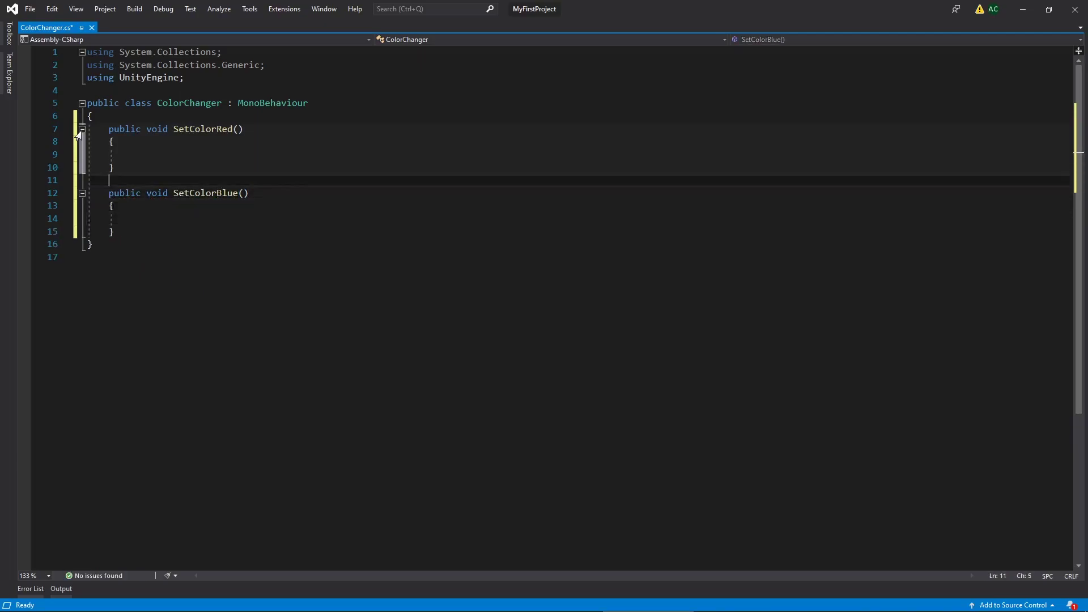
pyautogui.press('Up')
pyautogui.press('Up')
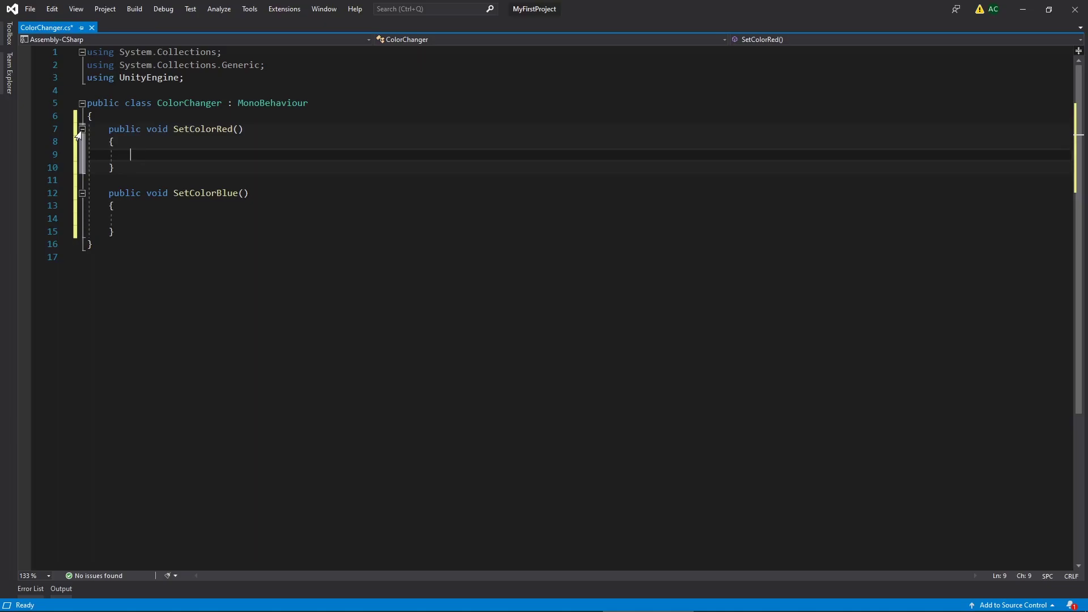
pyautogui.write('GetComponent<')
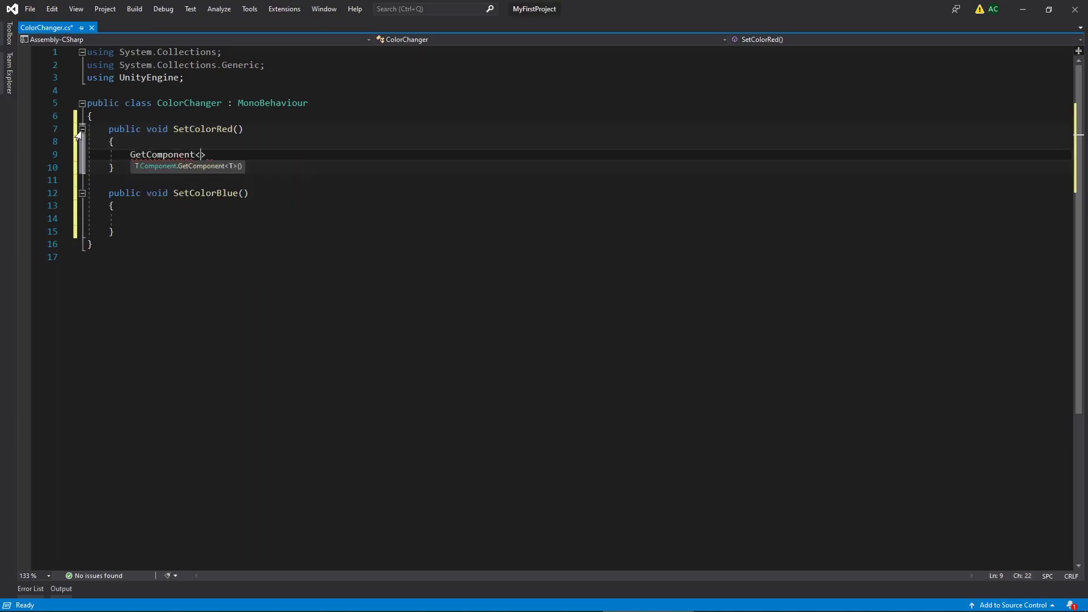
pyautogui.write('MeshRenderer>')
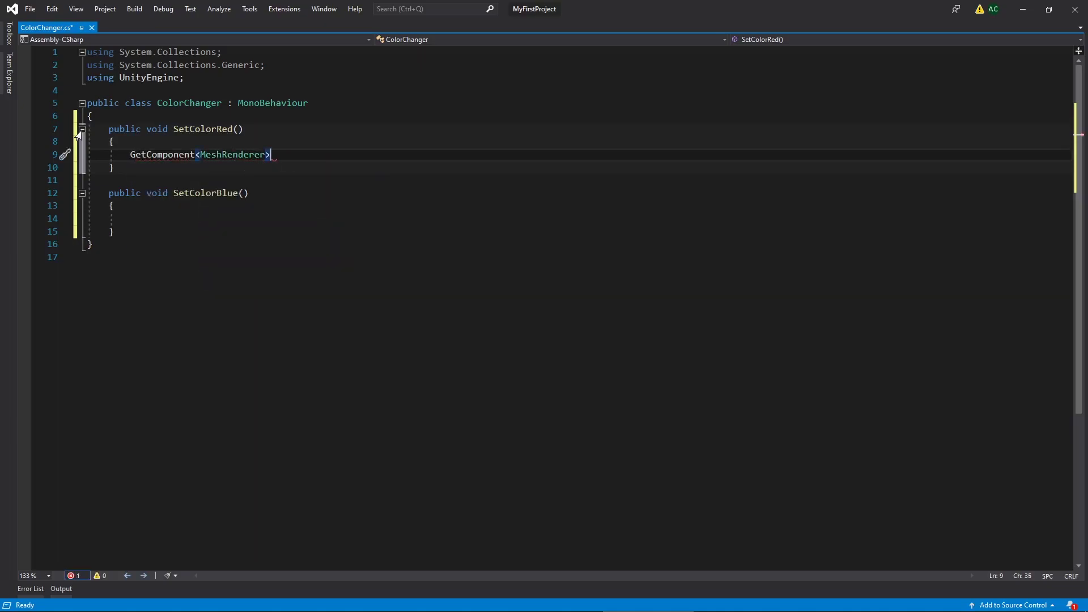
pyautogui.write('().')
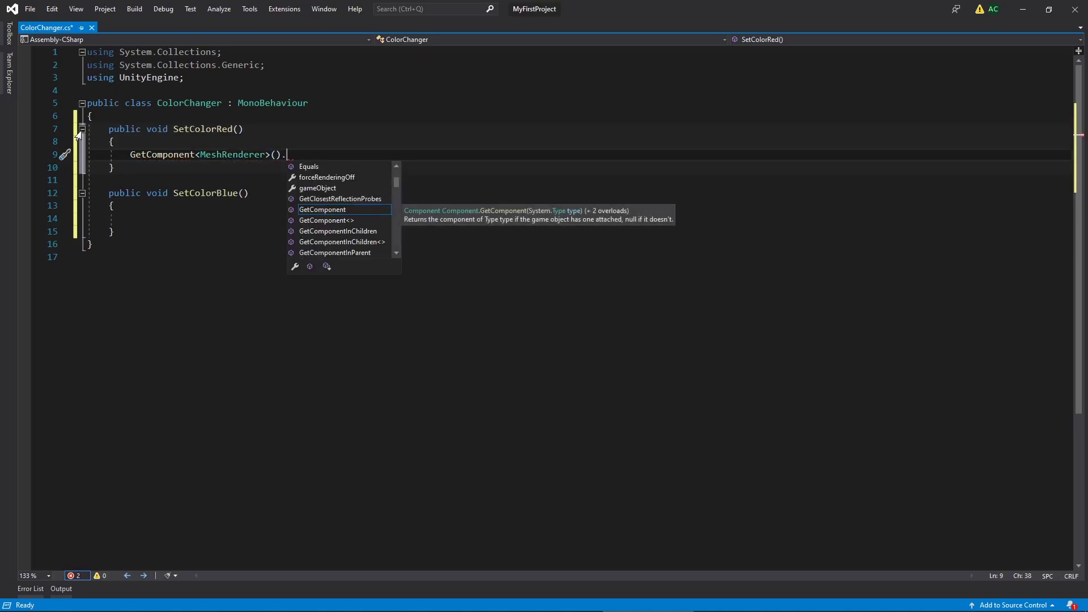
pyautogui.write('mat')
pyautogui.press('Tab')
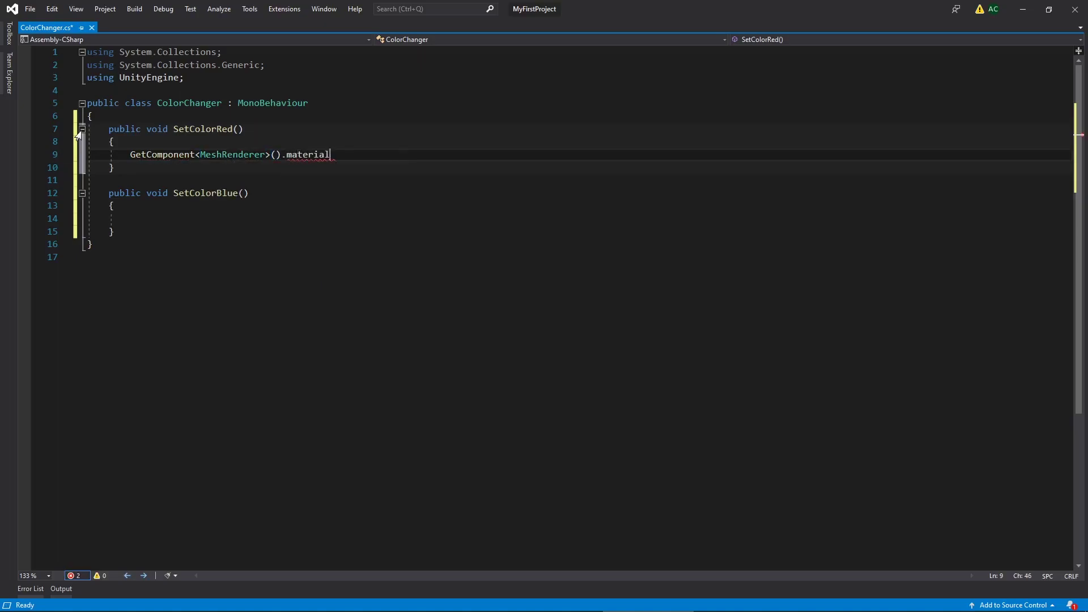
pyautogui.write('.color = Color.red;')
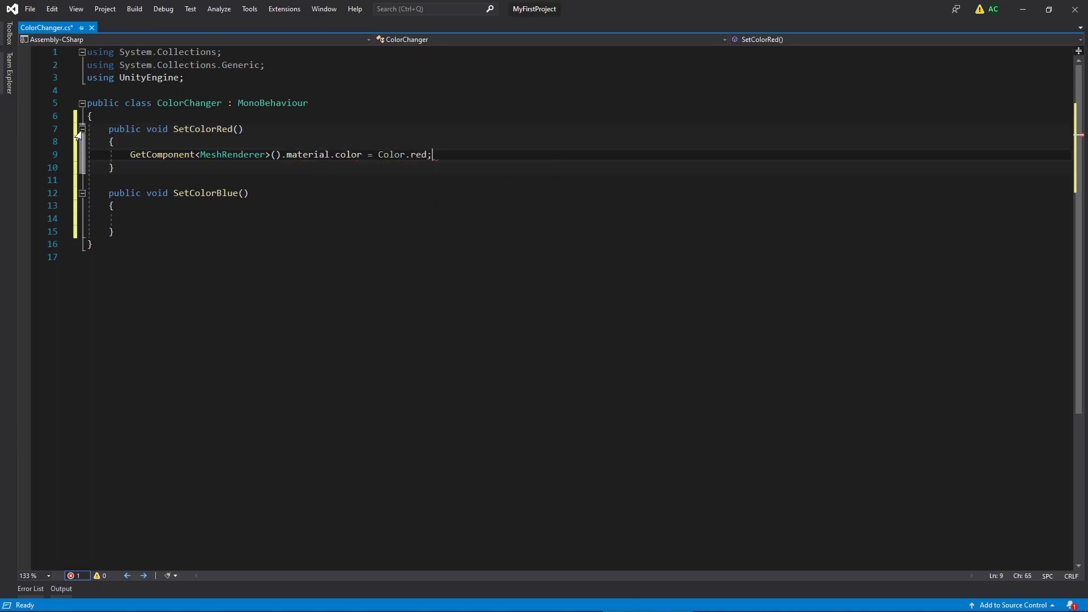
pyautogui.hotkey('ctrl', 's')
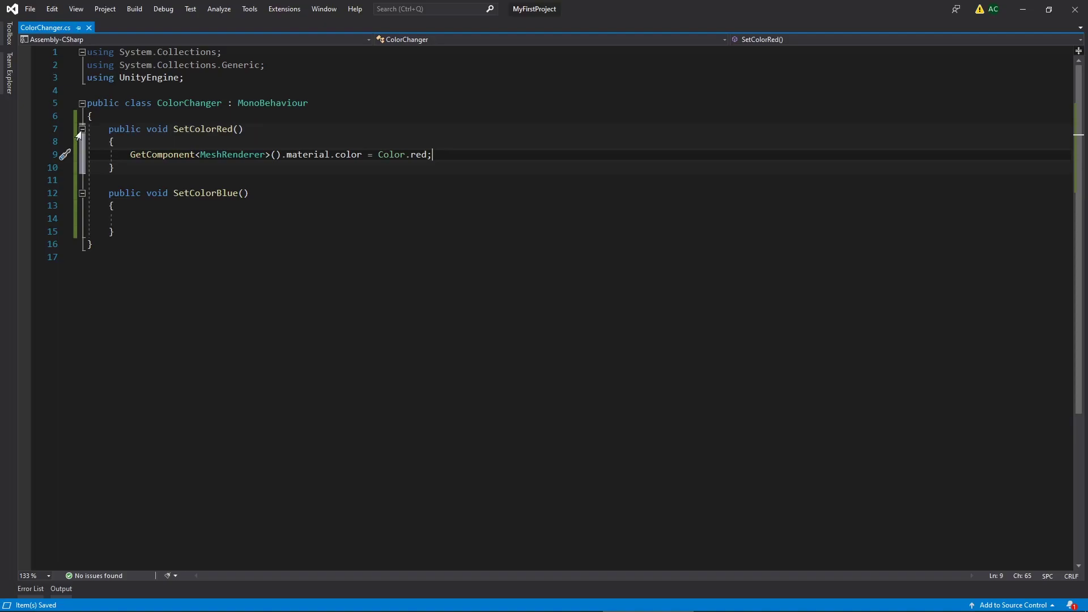
# - Duplicate the material color statement from SetColorRed() and move the copy into the body of SetColorBlue()
pyautogui.hotkey('ctrl', 'd')
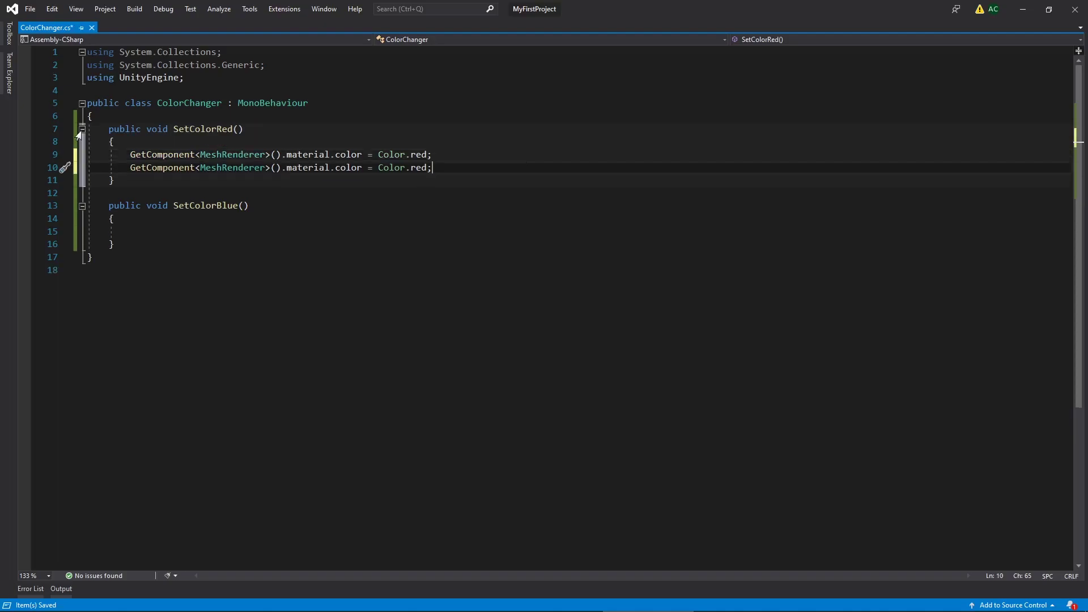
pyautogui.hotkey('alt', 'Down')
pyautogui.hotkey('alt', 'Down')
pyautogui.hotkey('alt', 'Down')
pyautogui.hotkey('alt', 'Down')
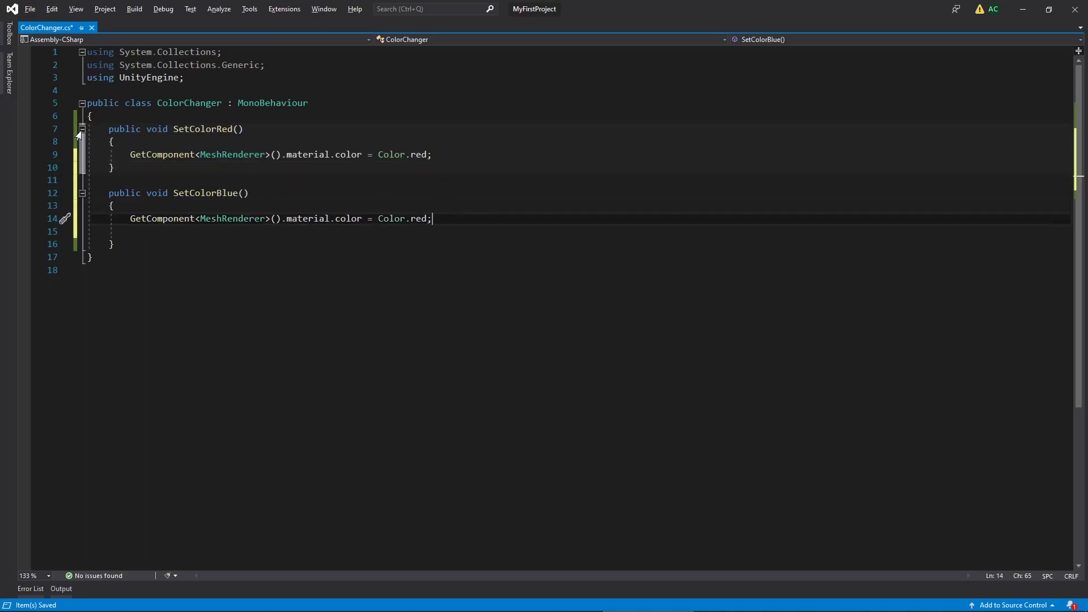
# - Change the statement in SetColorBlue() to assign Color.blue and save the script
pyautogui.press('BackSpace')
pyautogui.press('BackSpace')
pyautogui.press('BackSpace')
pyautogui.press('BackSpace')
pyautogui.write('blue')
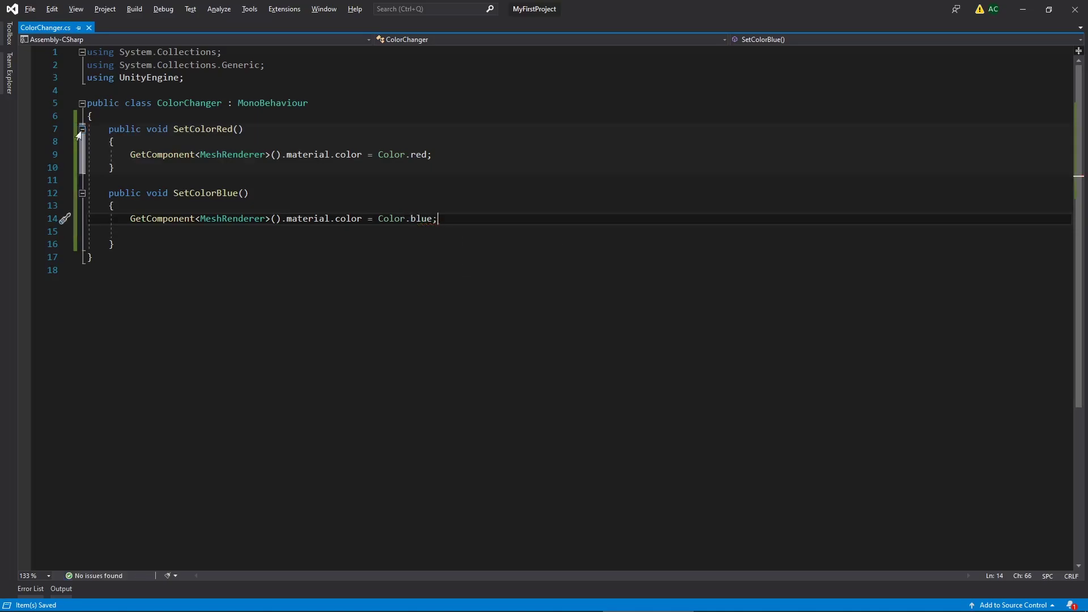
pyautogui.press('Delete')
pyautogui.hotkey('ctrl', 's')
pyautogui.write(';')
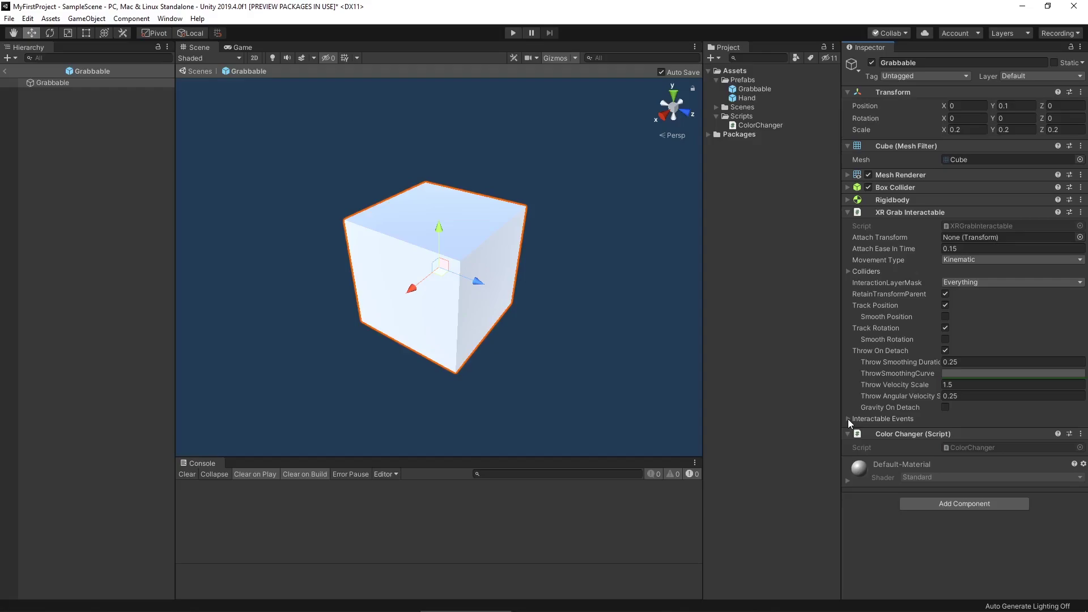
# - In Unity, add one entry each to the XR Grab Interactable's On Select Enter and On Select Exit events, both targeting the Grabbable object
pyautogui.click(848, 419)
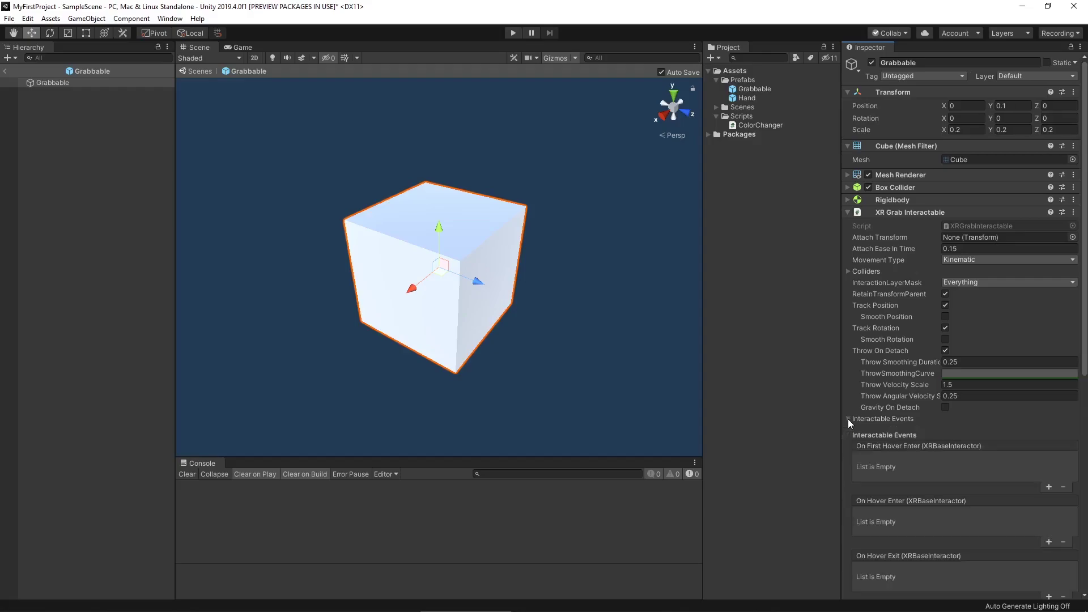
pyautogui.scroll(-15, 964, 326)
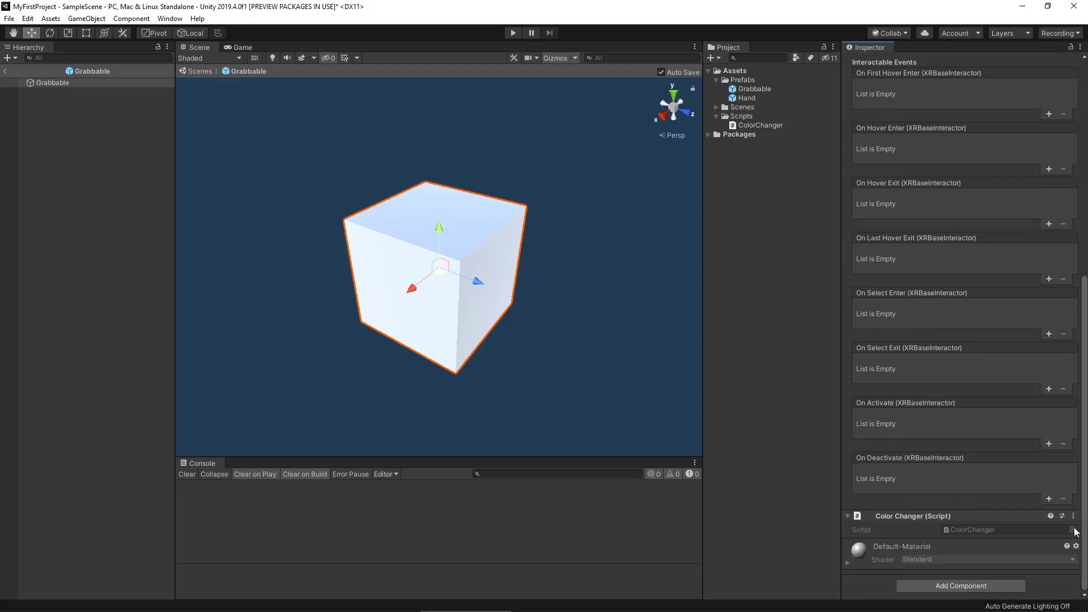
pyautogui.click(1049, 333)
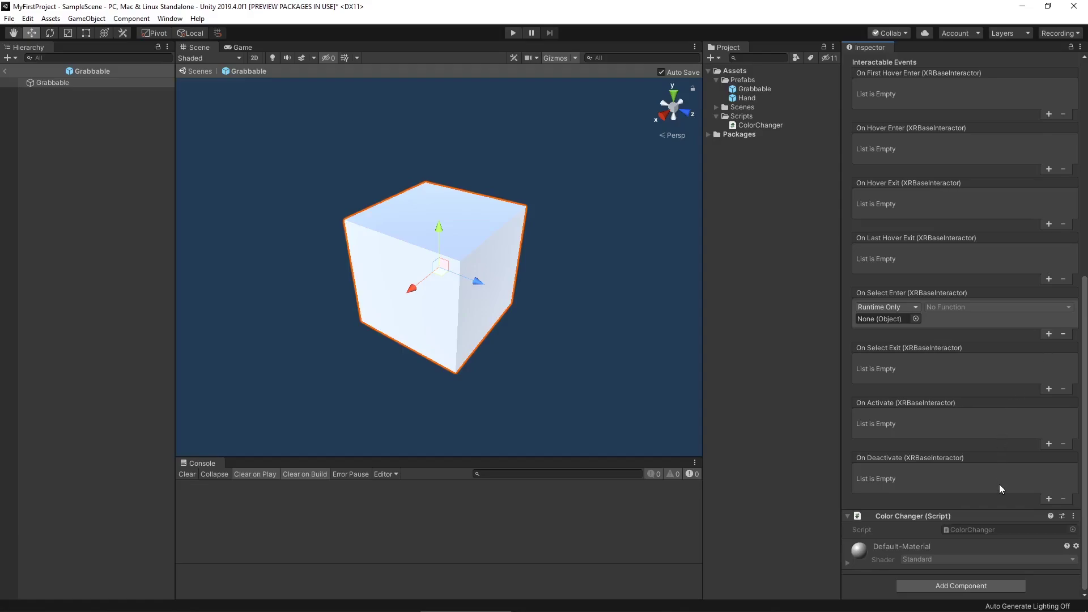
pyautogui.click(1048, 389)
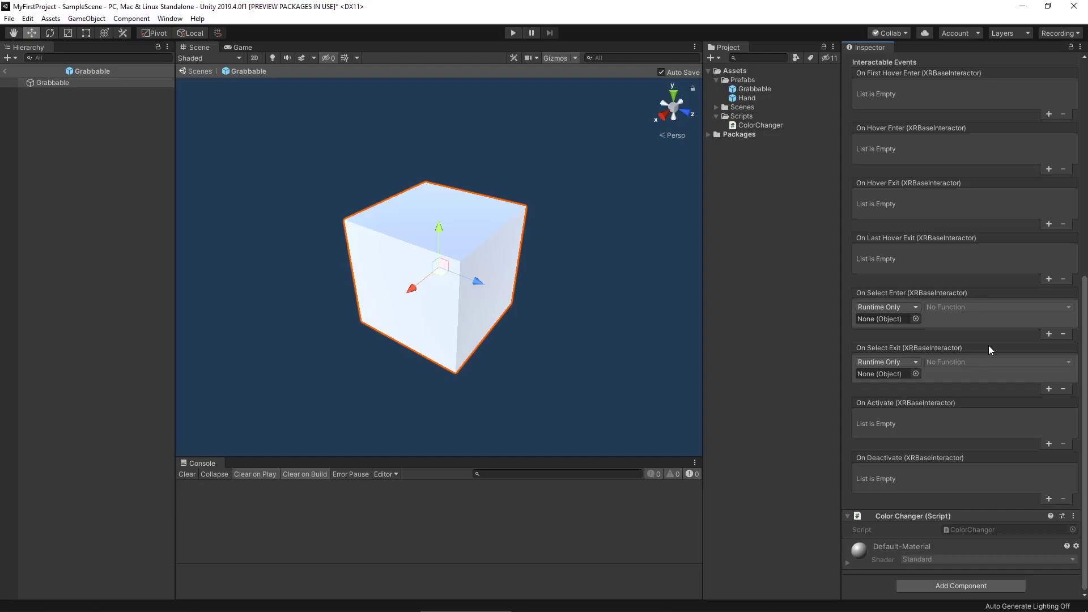
pyautogui.moveTo(52, 83); pyautogui.dragTo(867, 315)
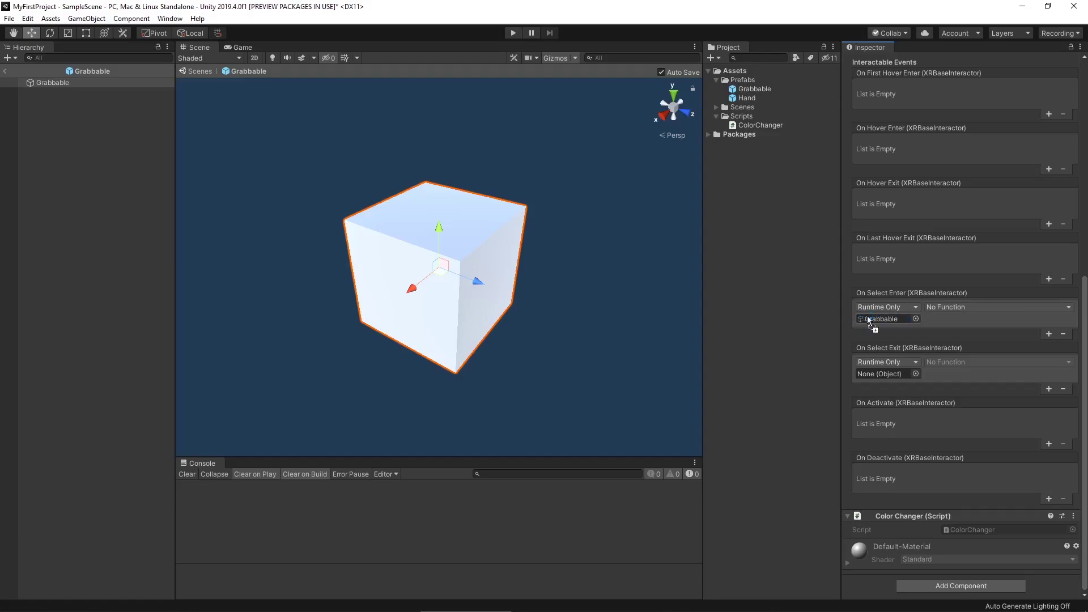
pyautogui.moveTo(57, 83); pyautogui.dragTo(901, 376)
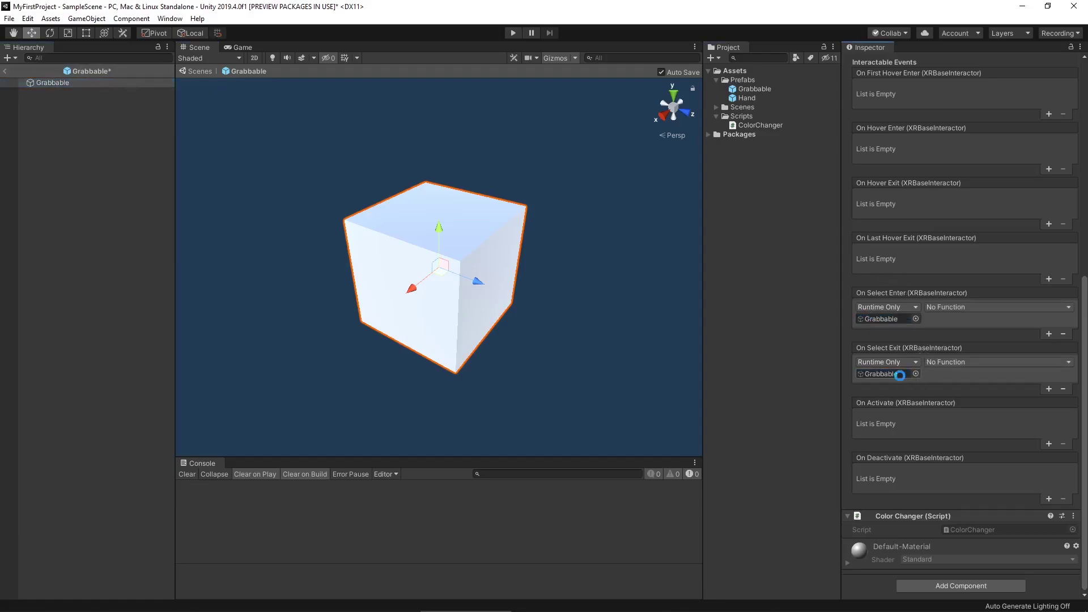
# - Assign ColorChanger.SetColorRed to the On Select Enter event and ColorChanger.SetColorBlue to On Select Exit
pyautogui.click(947, 308)
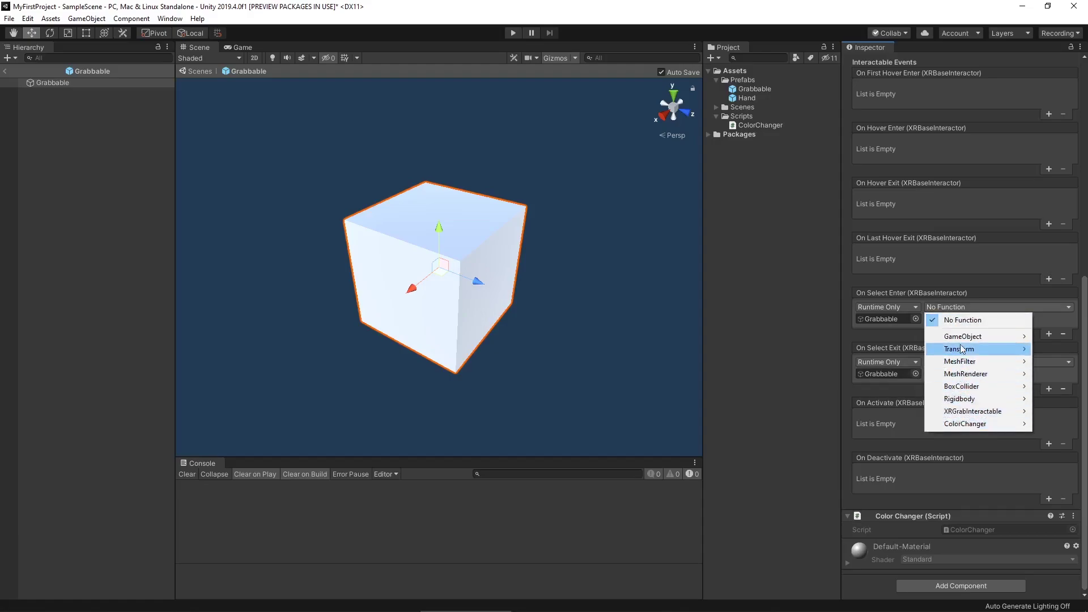
pyautogui.moveTo(967, 364)
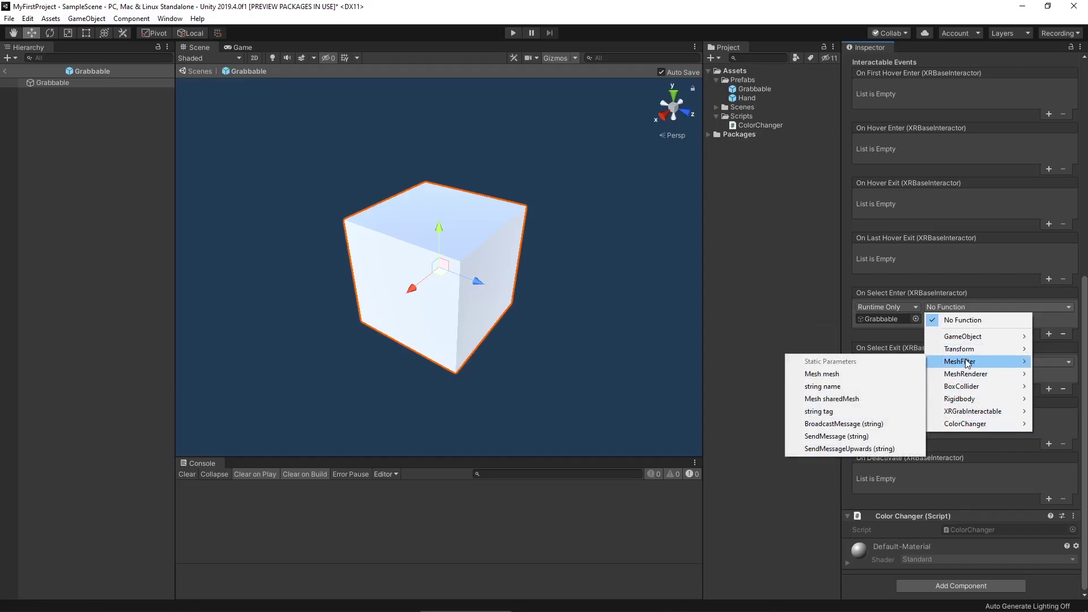
pyautogui.moveTo(982, 427)
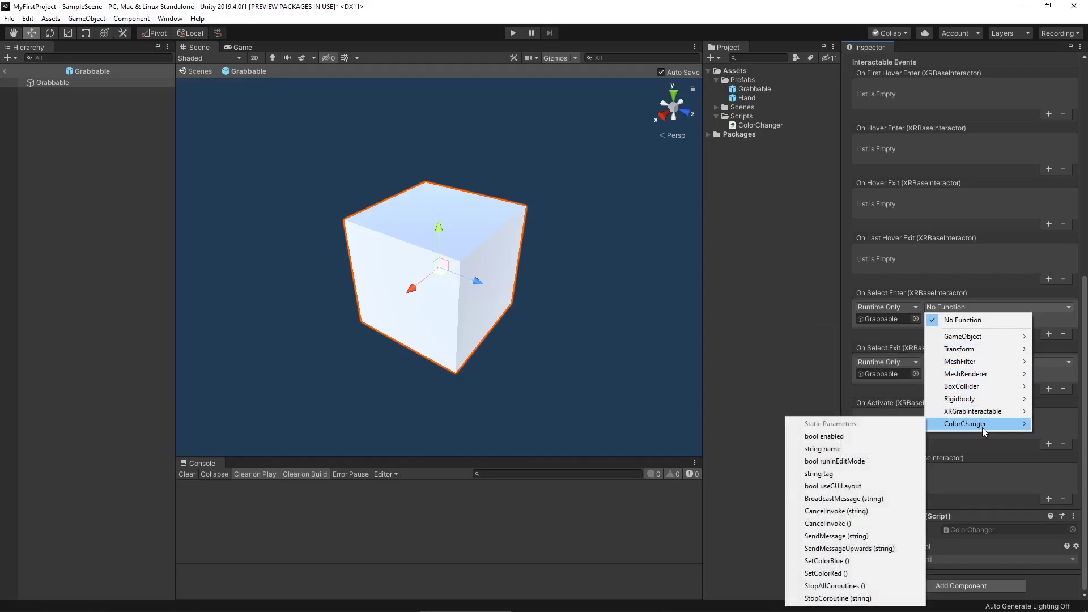
pyautogui.click(868, 574)
pyautogui.click(967, 360)
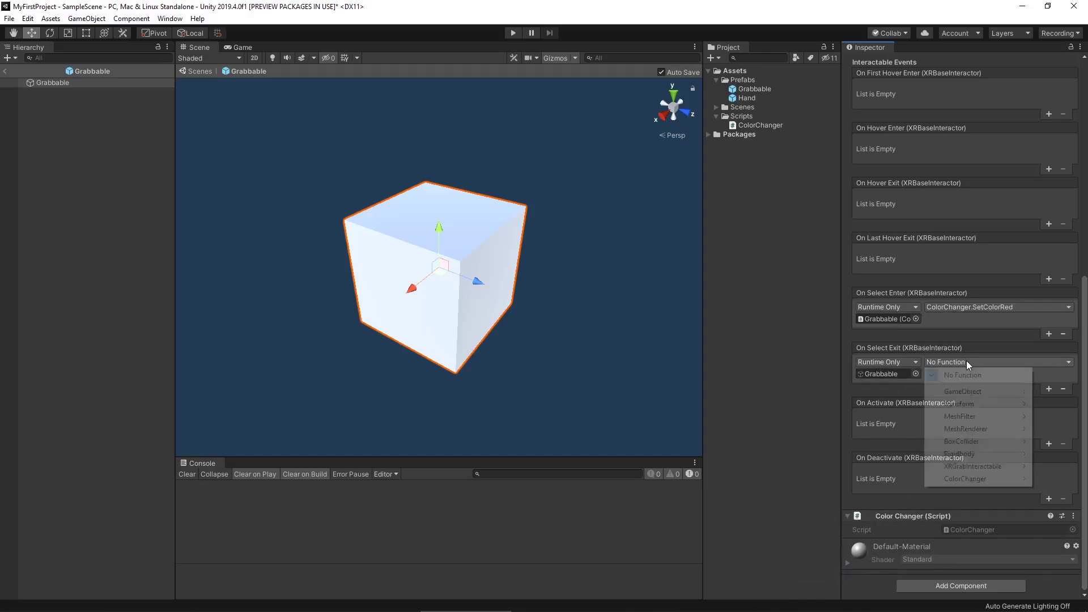
pyautogui.moveTo(992, 477)
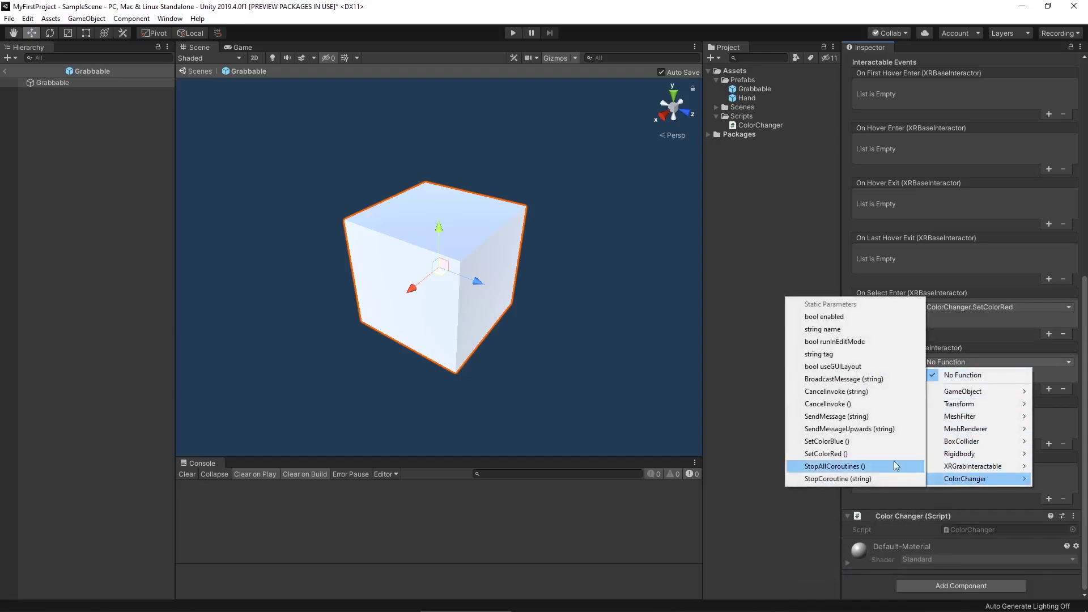
pyautogui.click(864, 442)
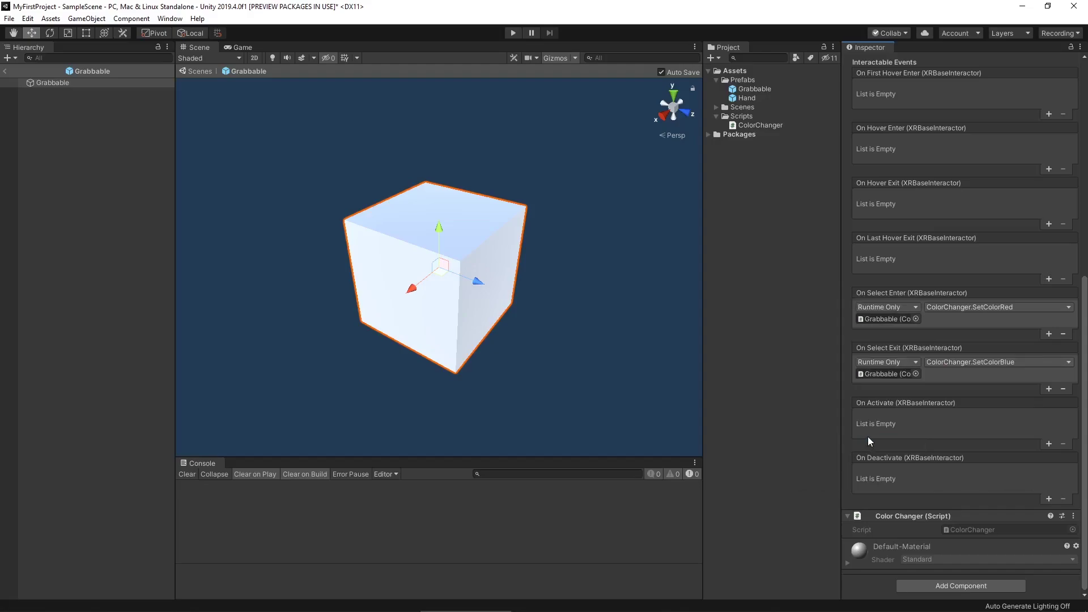
# - Leave prefab editing for SampleScene and check the Interactable Events on the scene's Grabbable instance
pyautogui.click(192, 74)
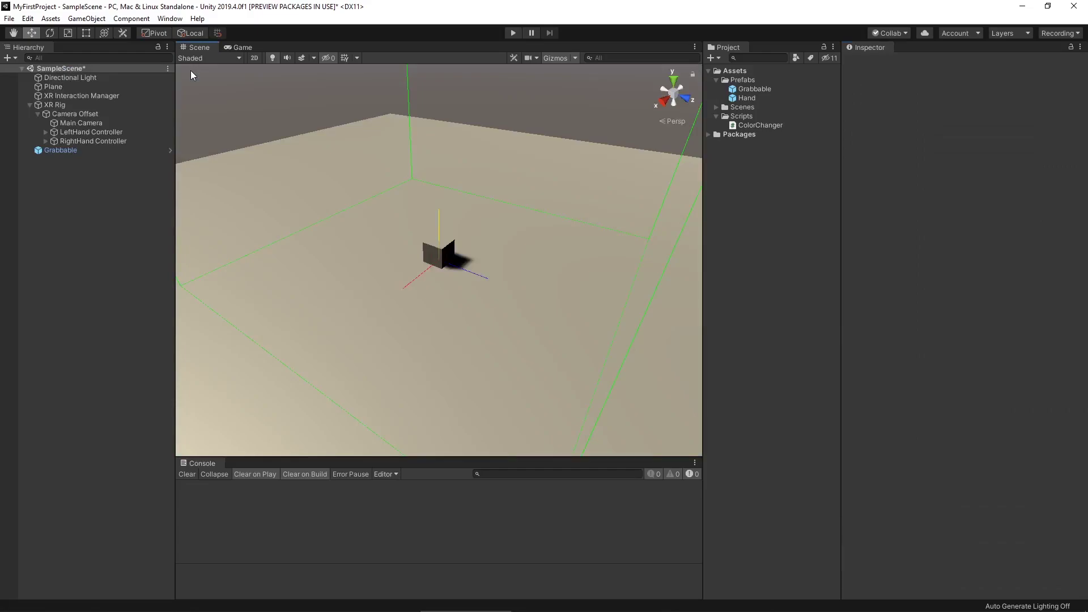
pyautogui.click(105, 151)
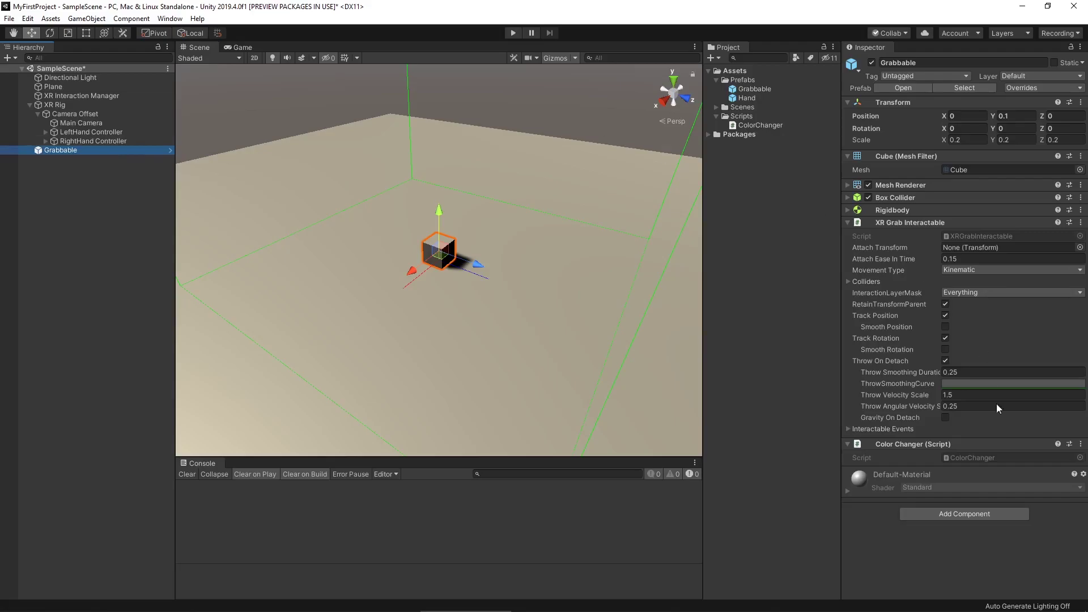
pyautogui.click(848, 430)
pyautogui.scroll(-10, 878, 432)
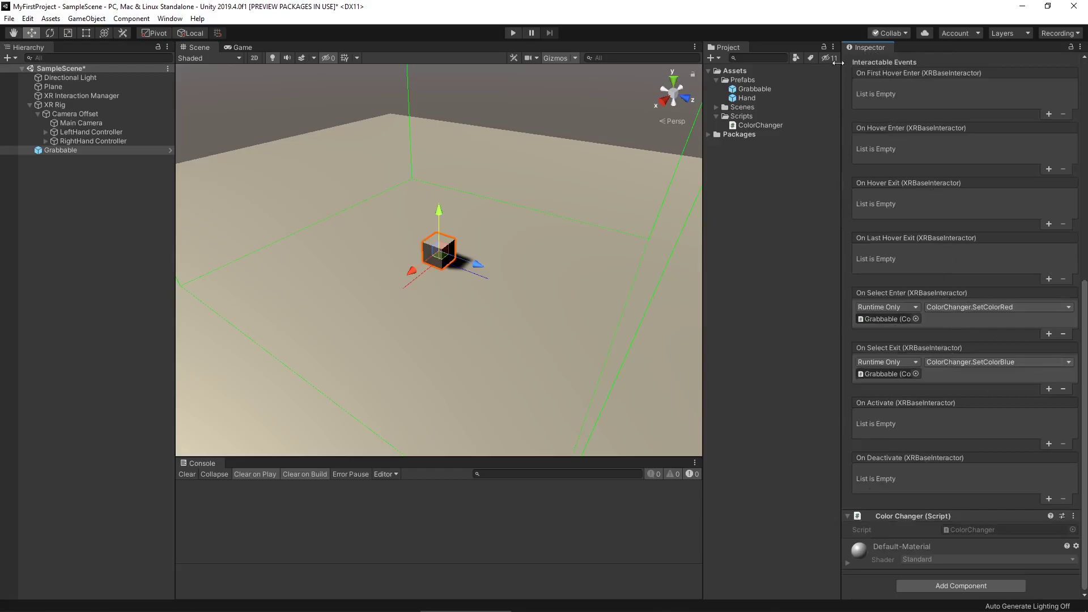
# - Run the scene in Play mode to test grabbing the cube
pyautogui.click(513, 33)
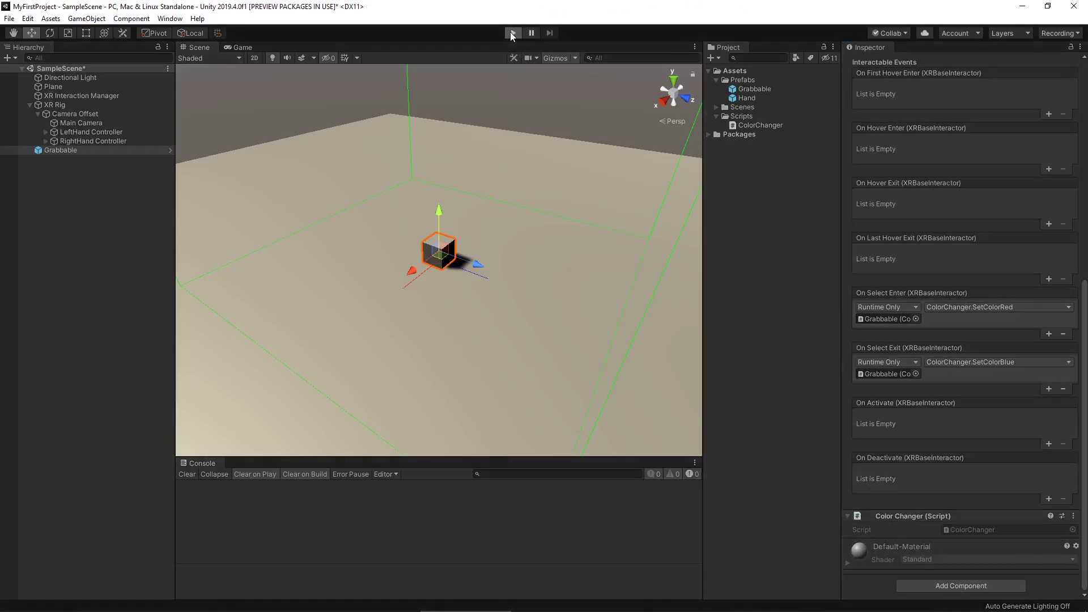